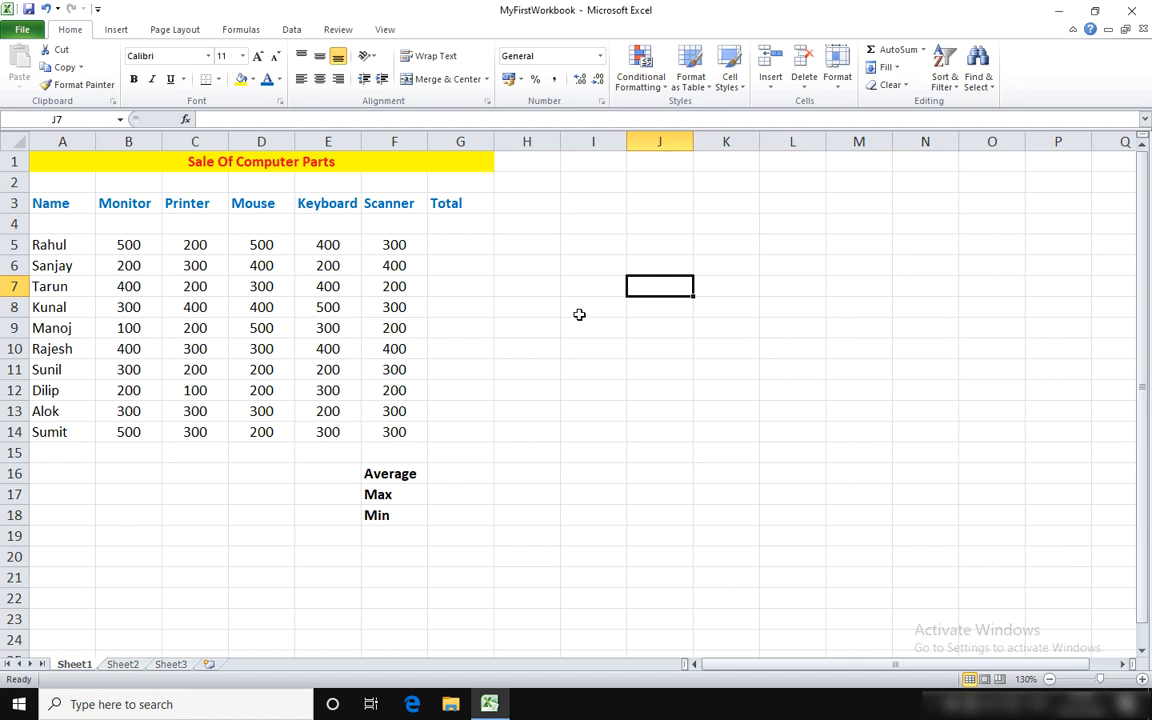
Step: Enter the formula =B5+C5+D5+E5+F5 in G5 to total the first salesperson's row
left_click(458, 247)
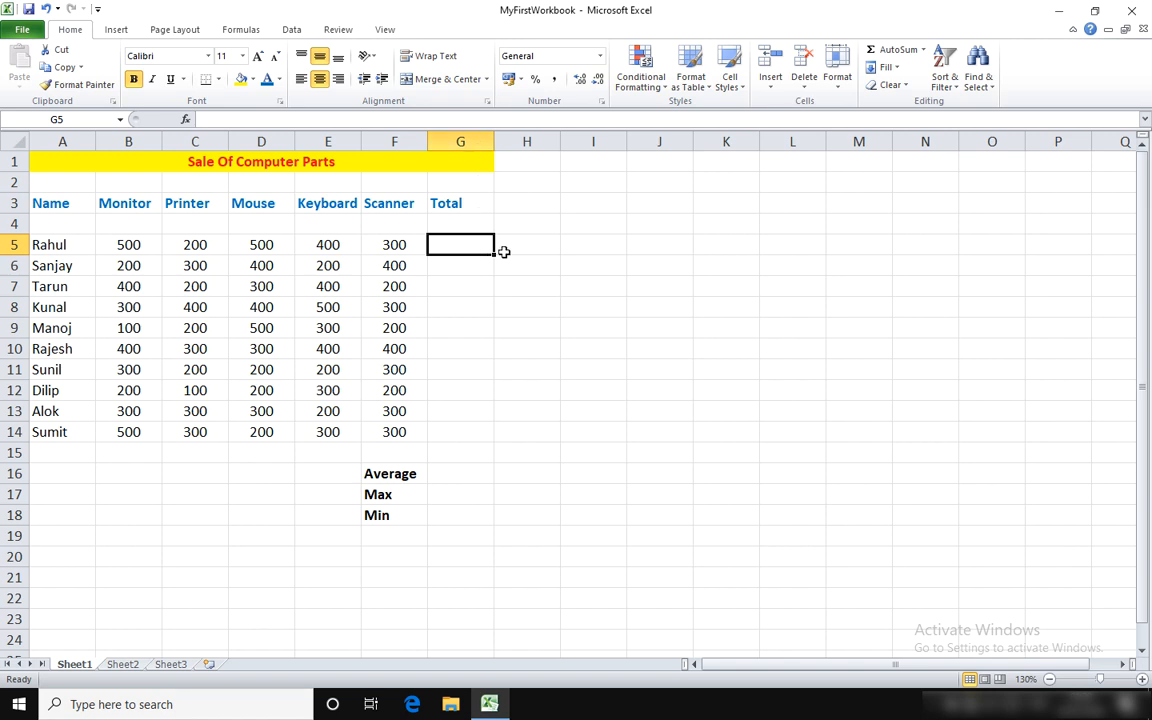
type("=")
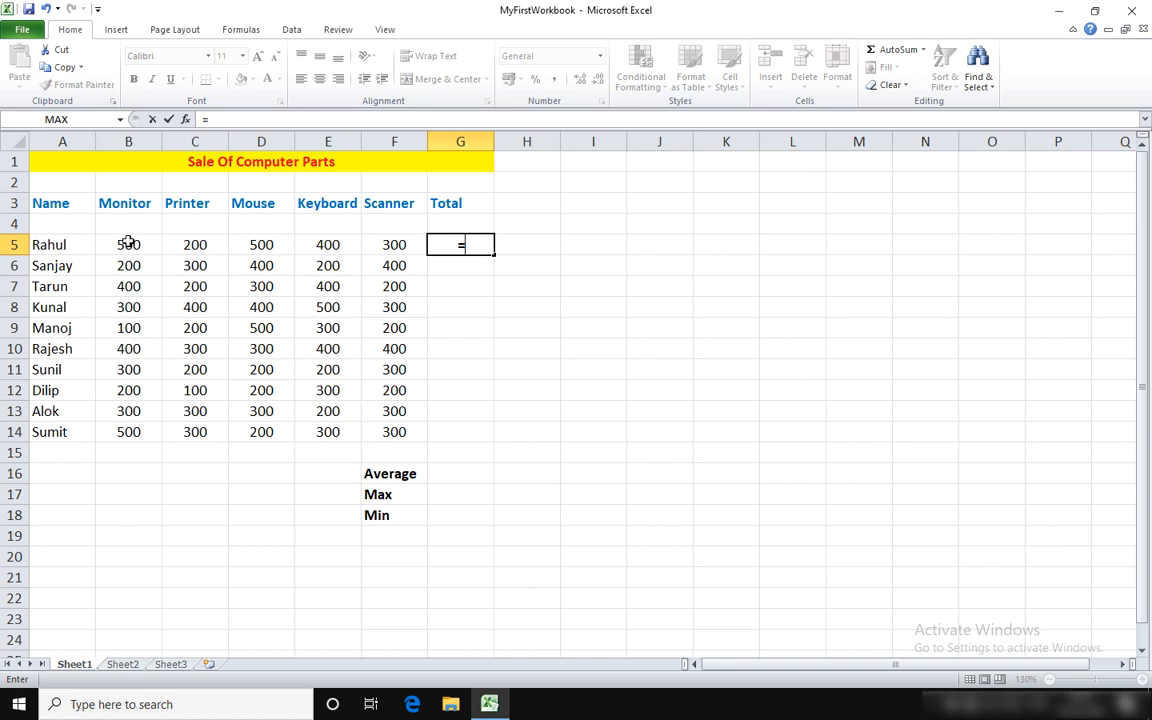
type("B5")
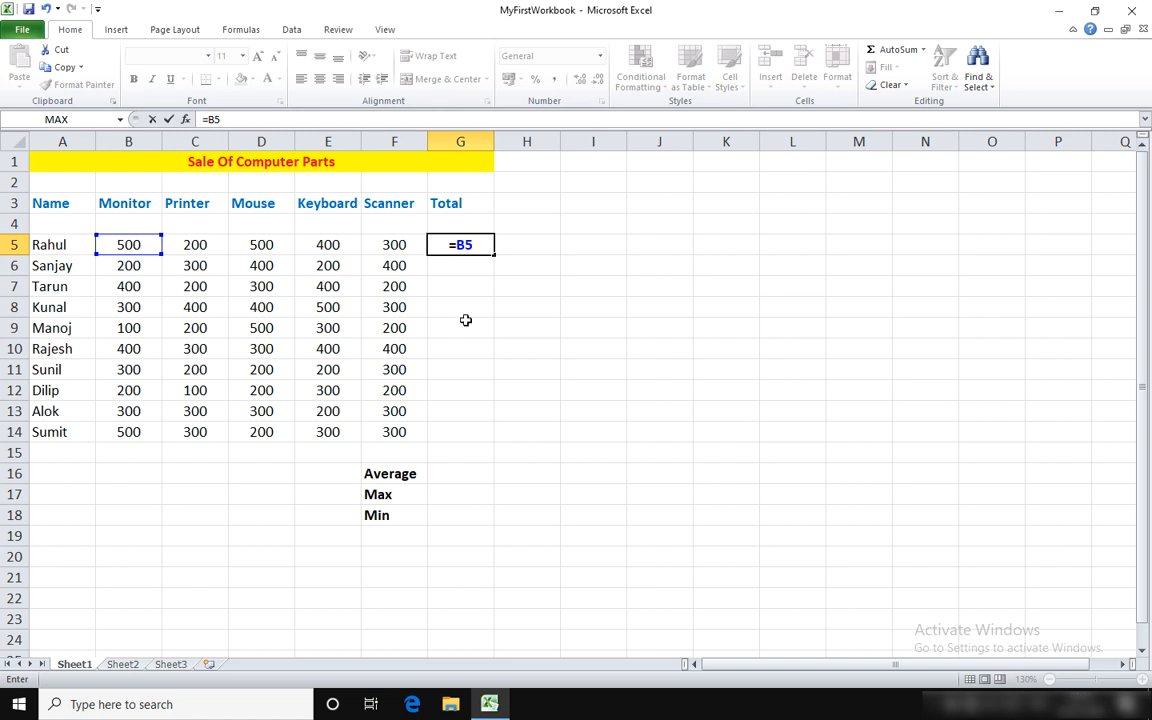
type("+C5")
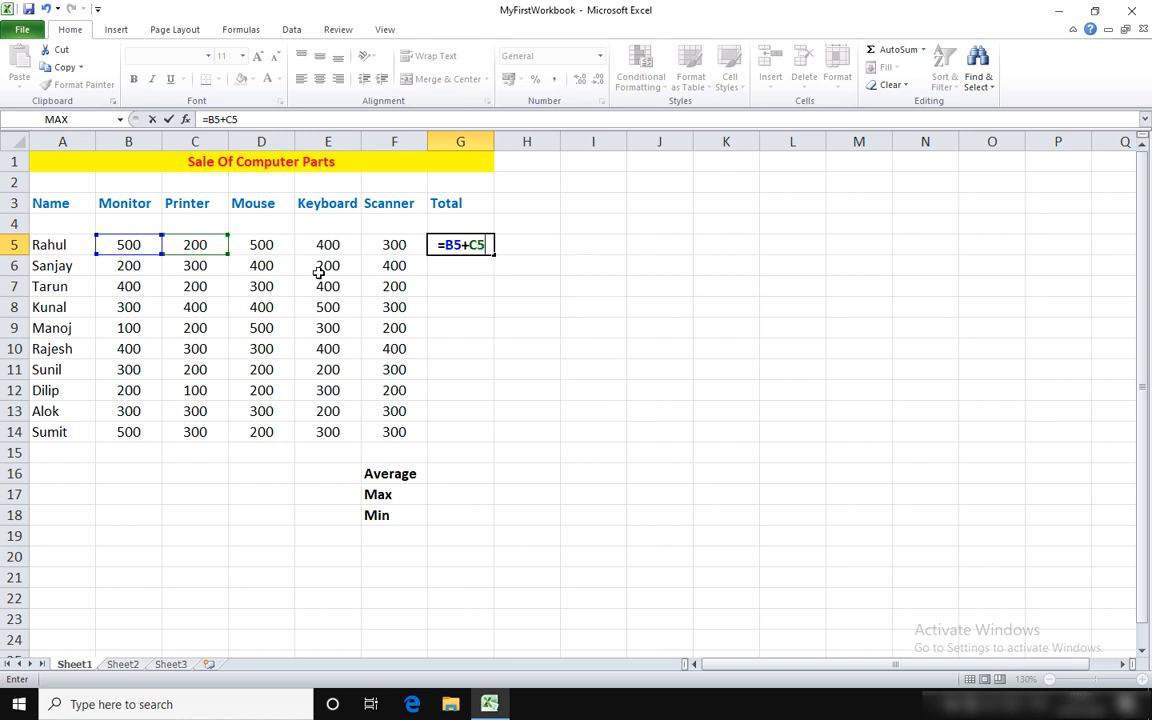
type("+")
left_click(281, 241)
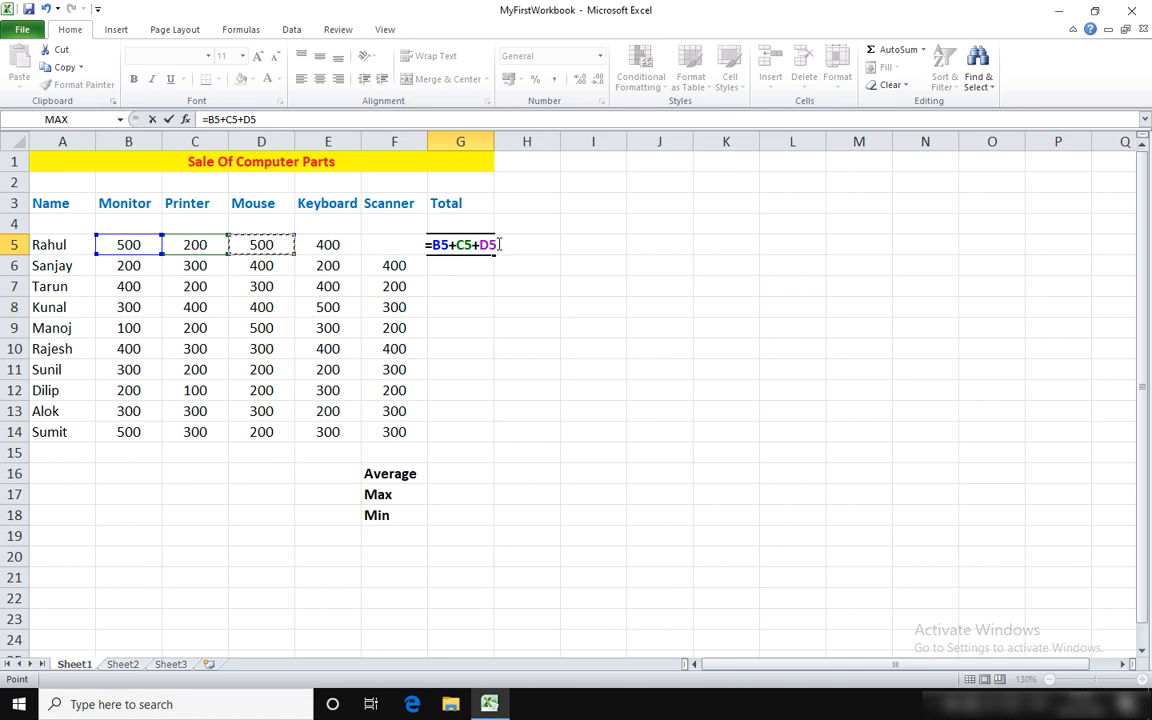
type("+")
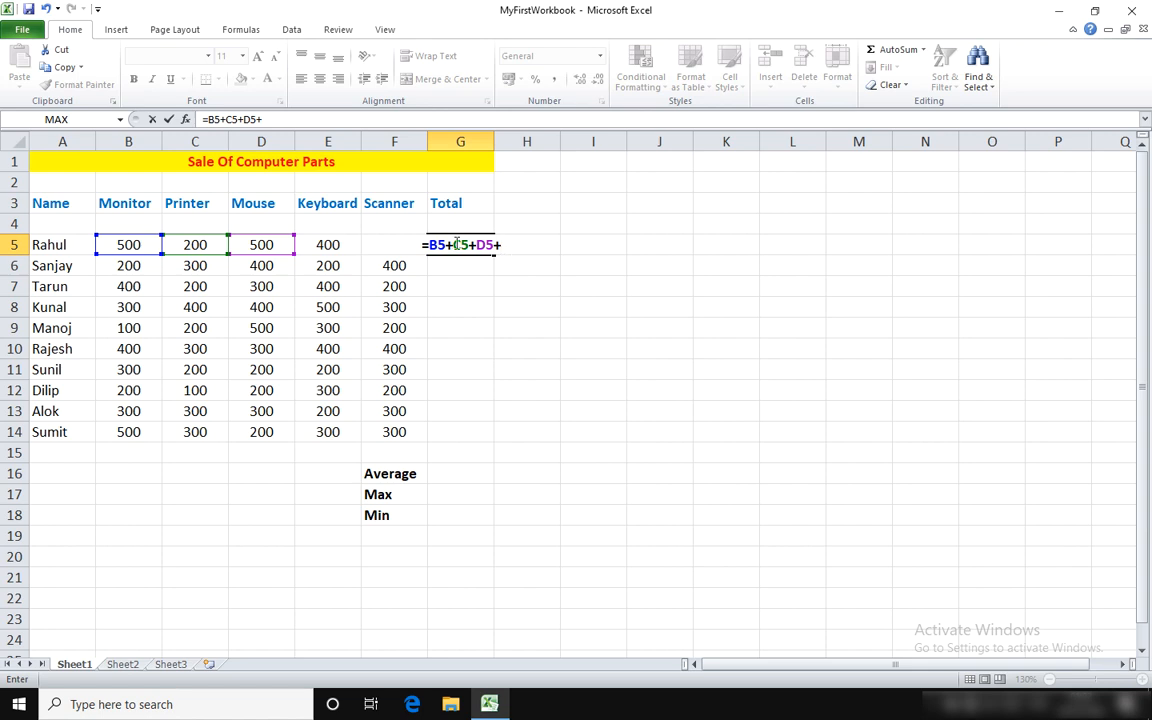
left_click(333, 243)
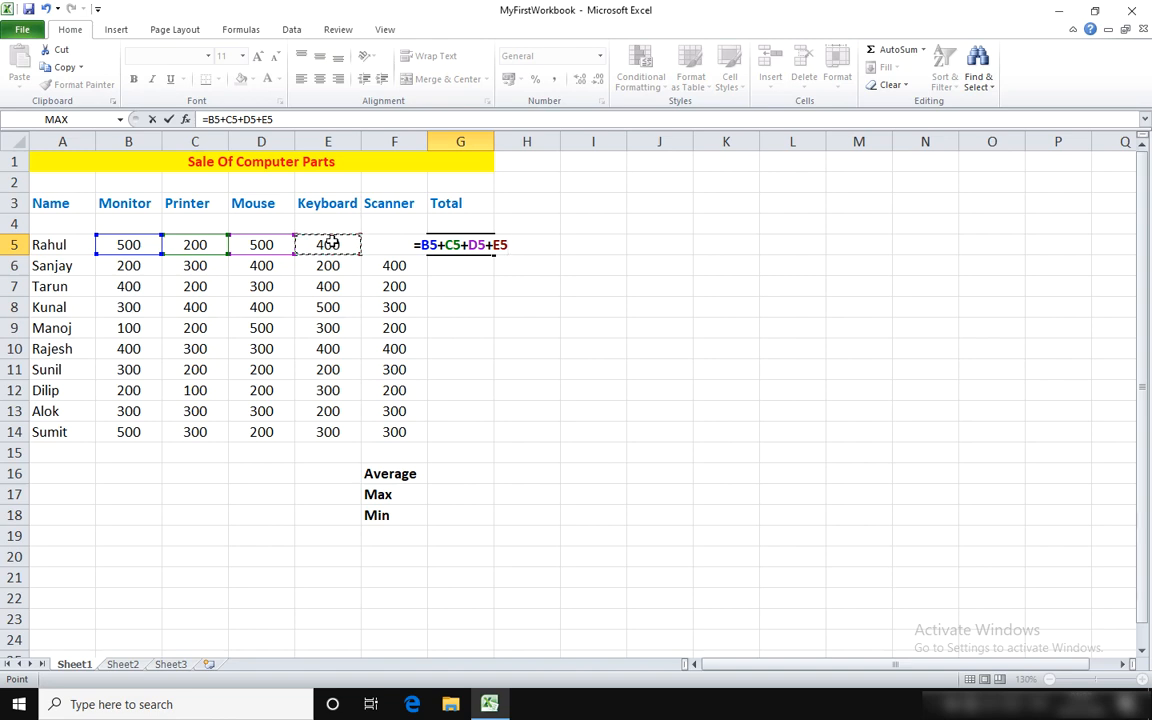
type("+")
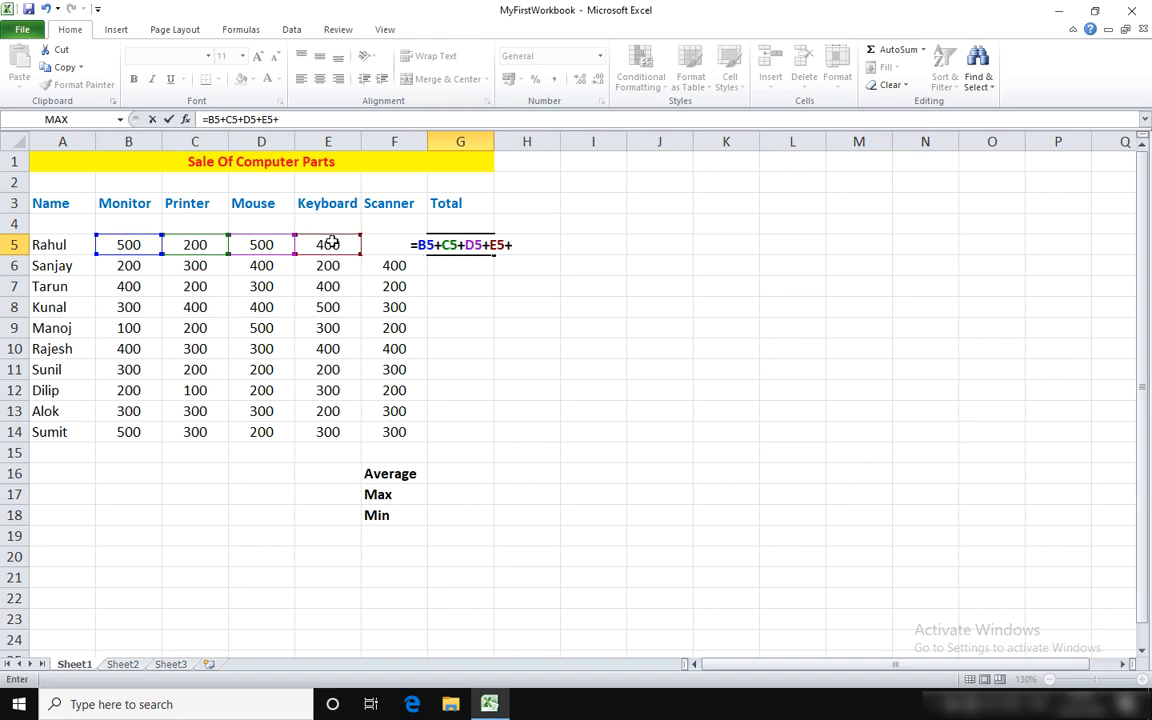
type("F5")
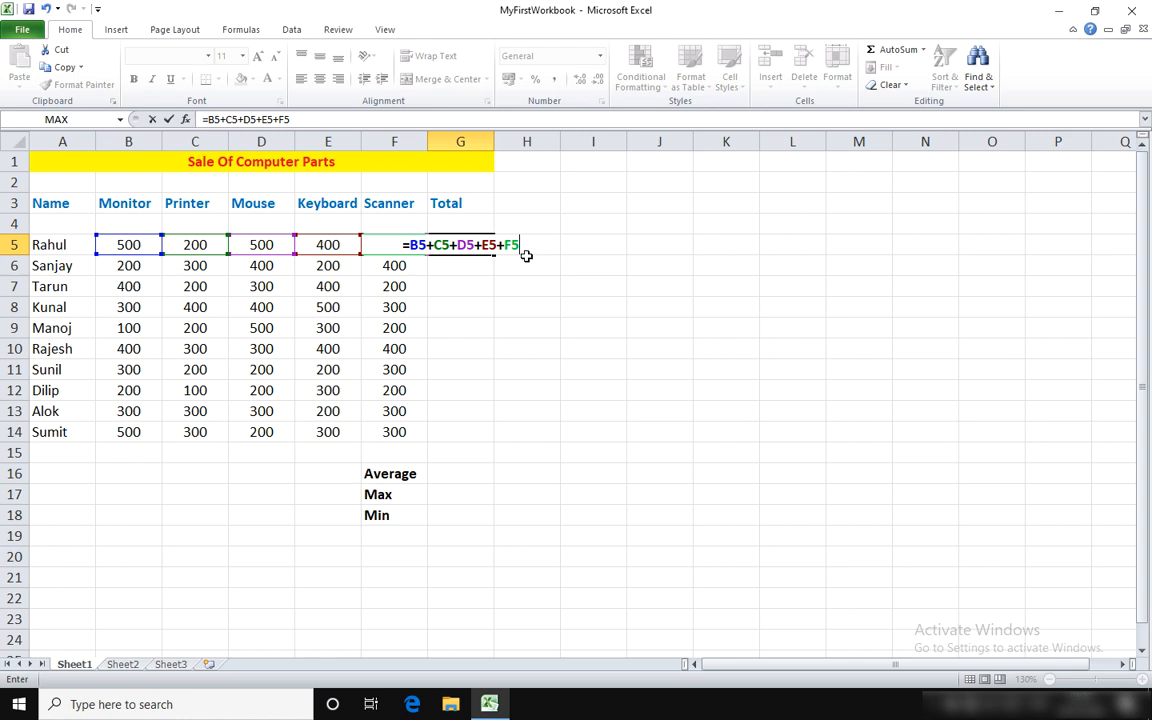
key("Return")
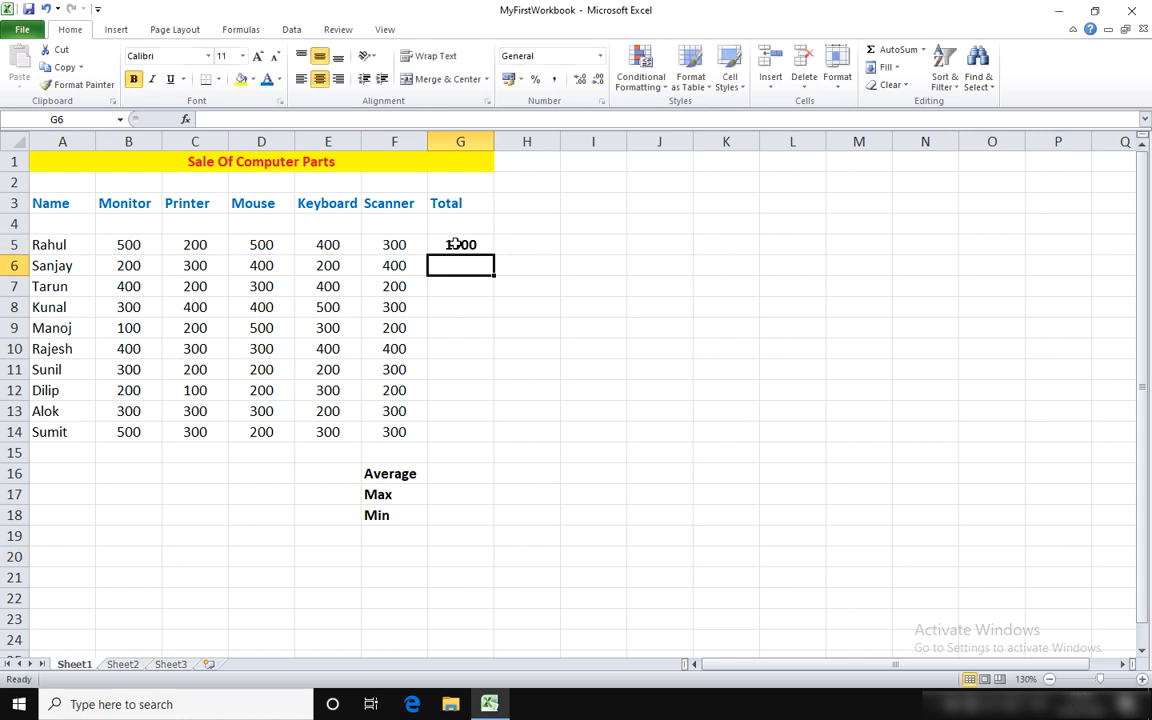
Step: Fill the total formula from G5 down through G14 for the remaining rows
left_click(455, 244)
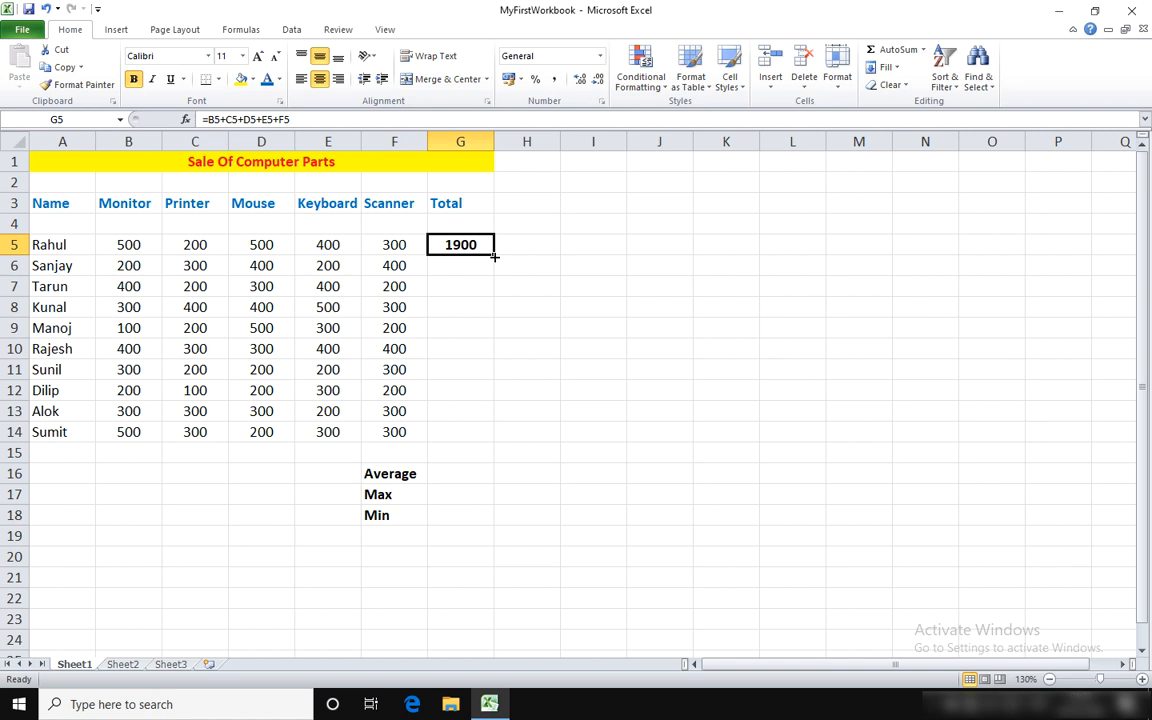
left_click_drag(494, 257, 493, 441)
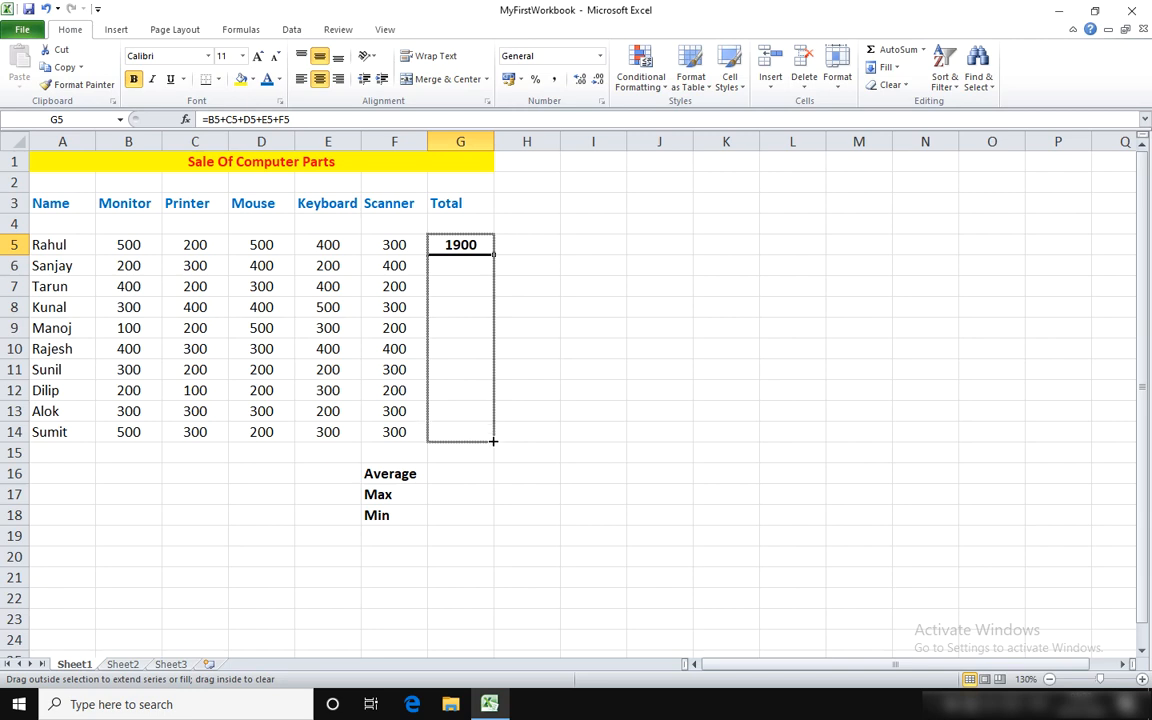
left_click_drag(493, 441, 493, 441)
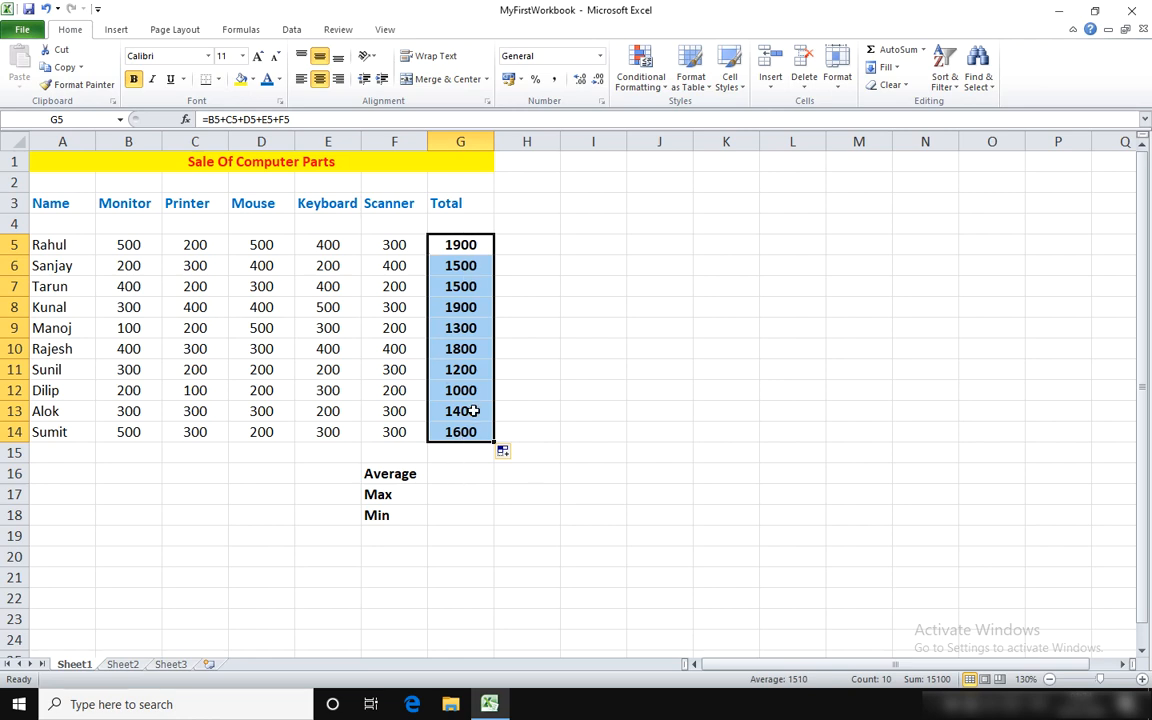
Step: Enter the formula =average(G5:G14) in G16 beside the Average label
left_click(454, 476)
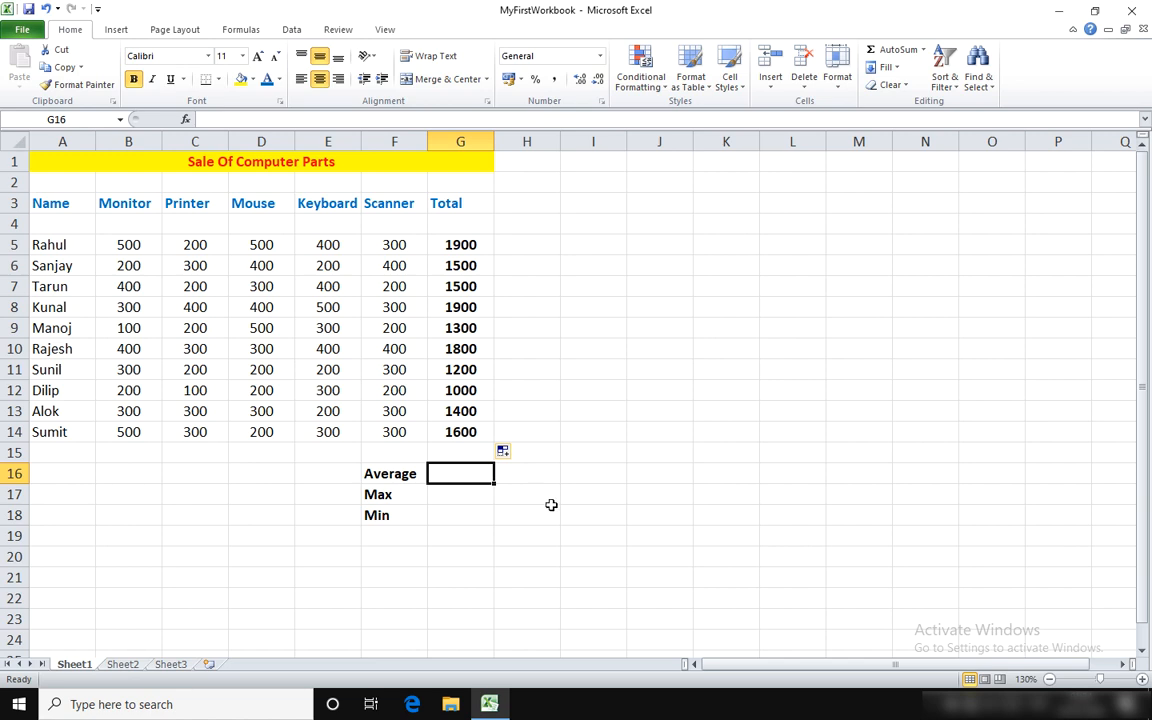
type("=")
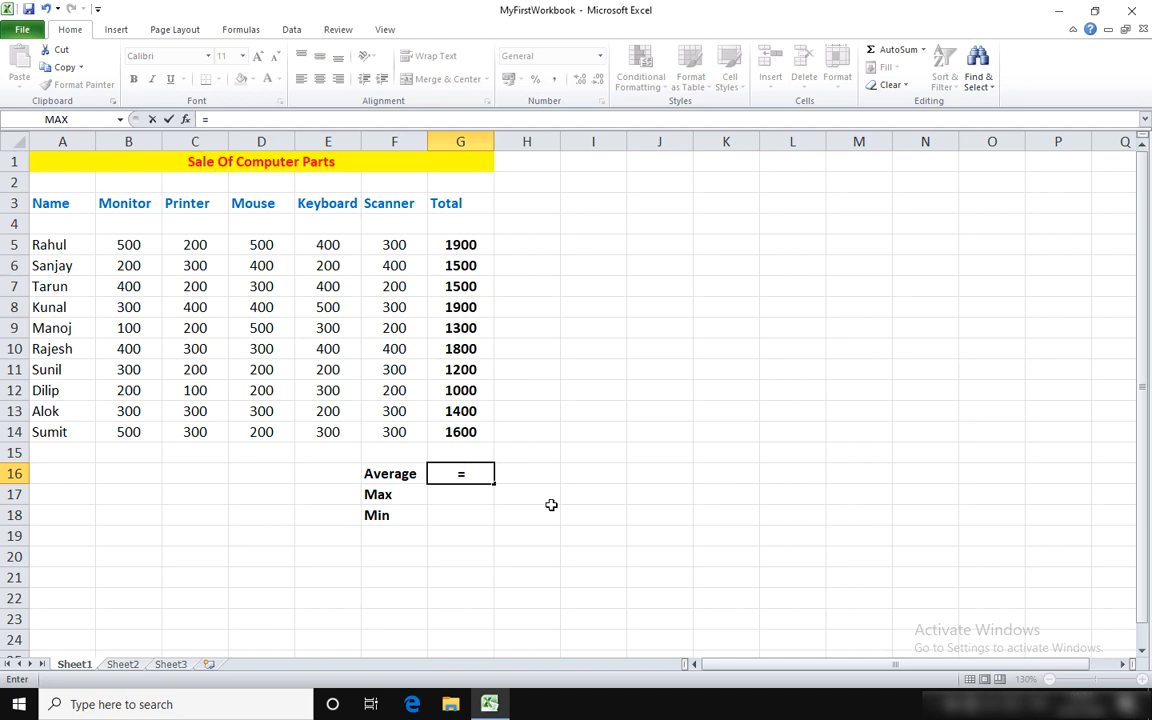
type("ave")
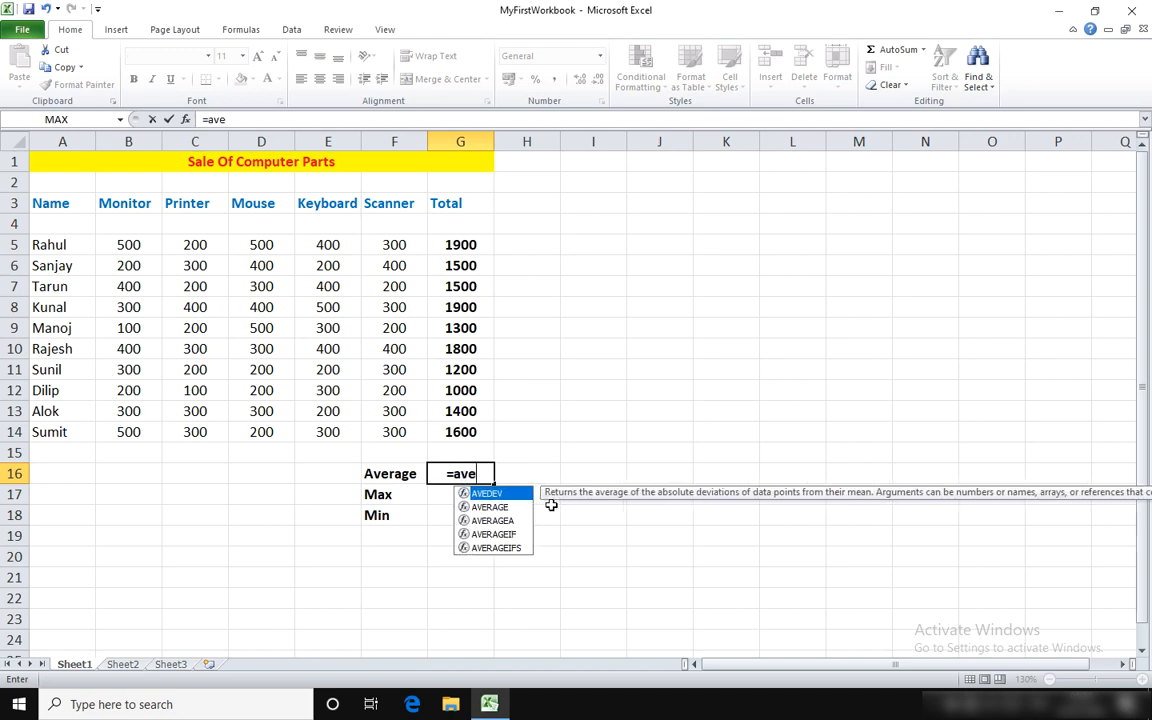
type("rage")
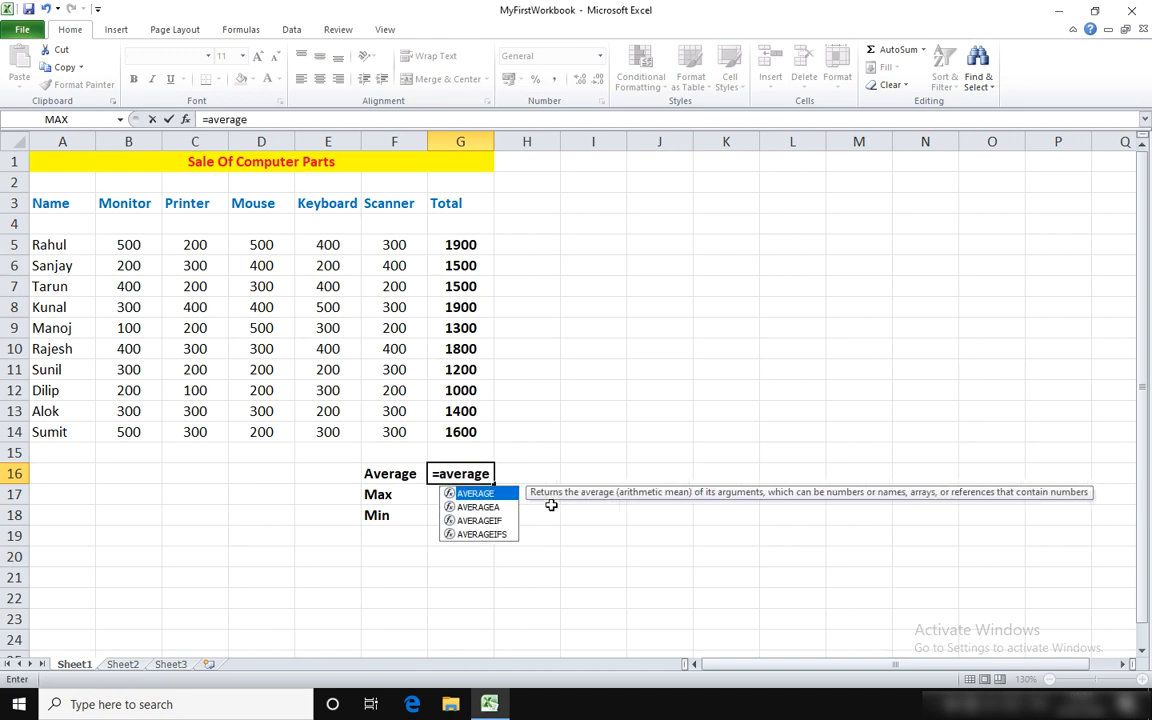
type("(")
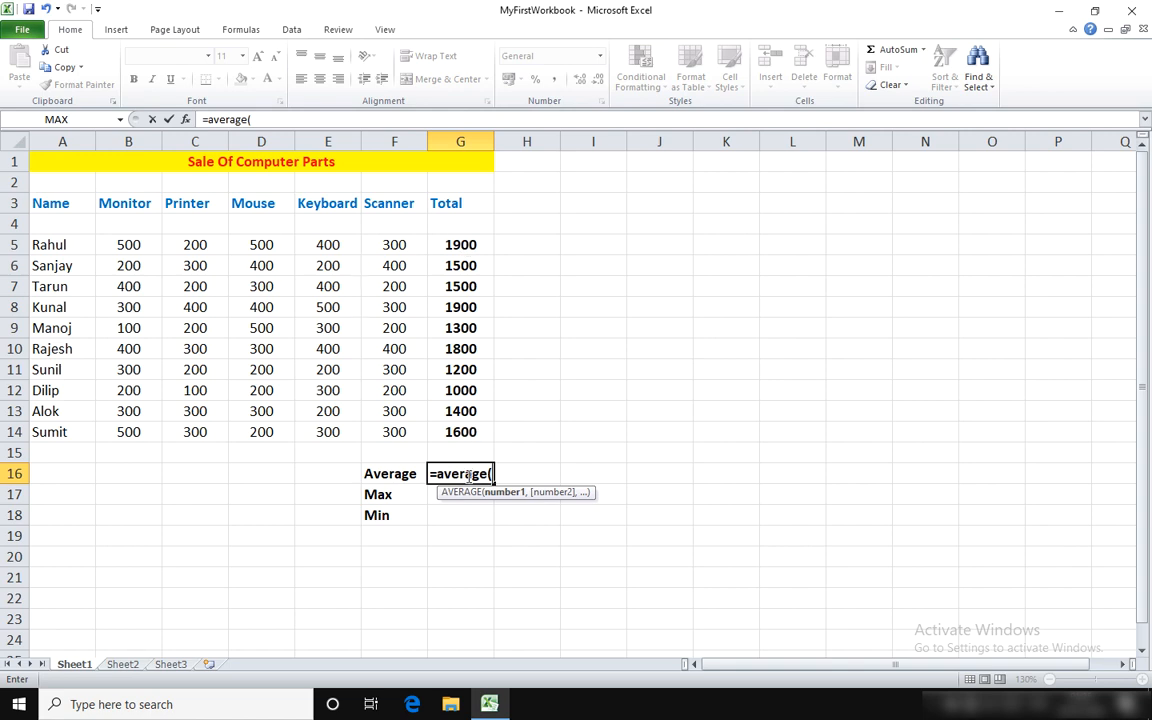
left_click_drag(463, 245, 466, 436)
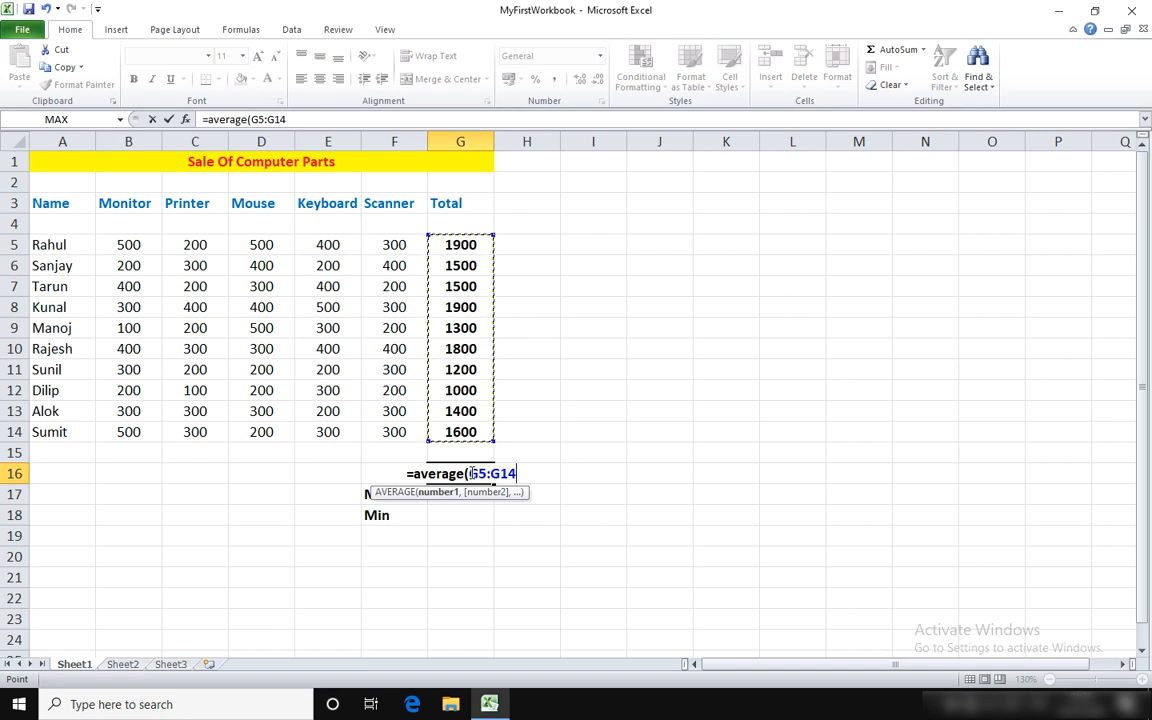
type(")")
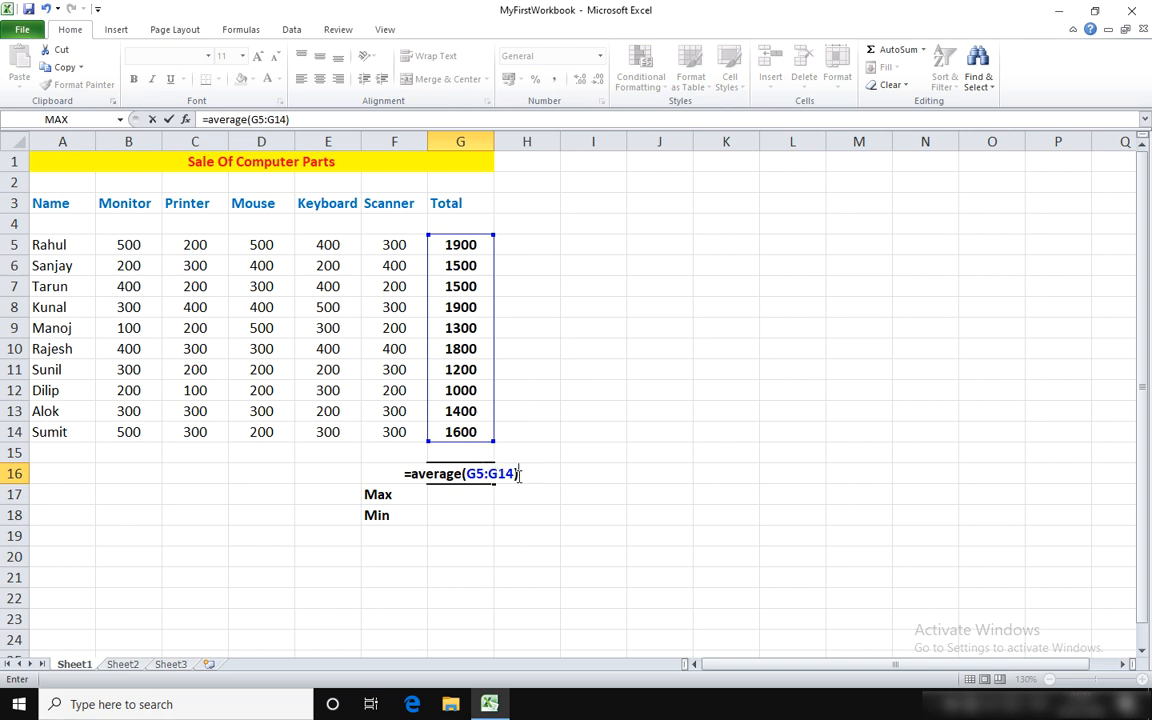
key("Return")
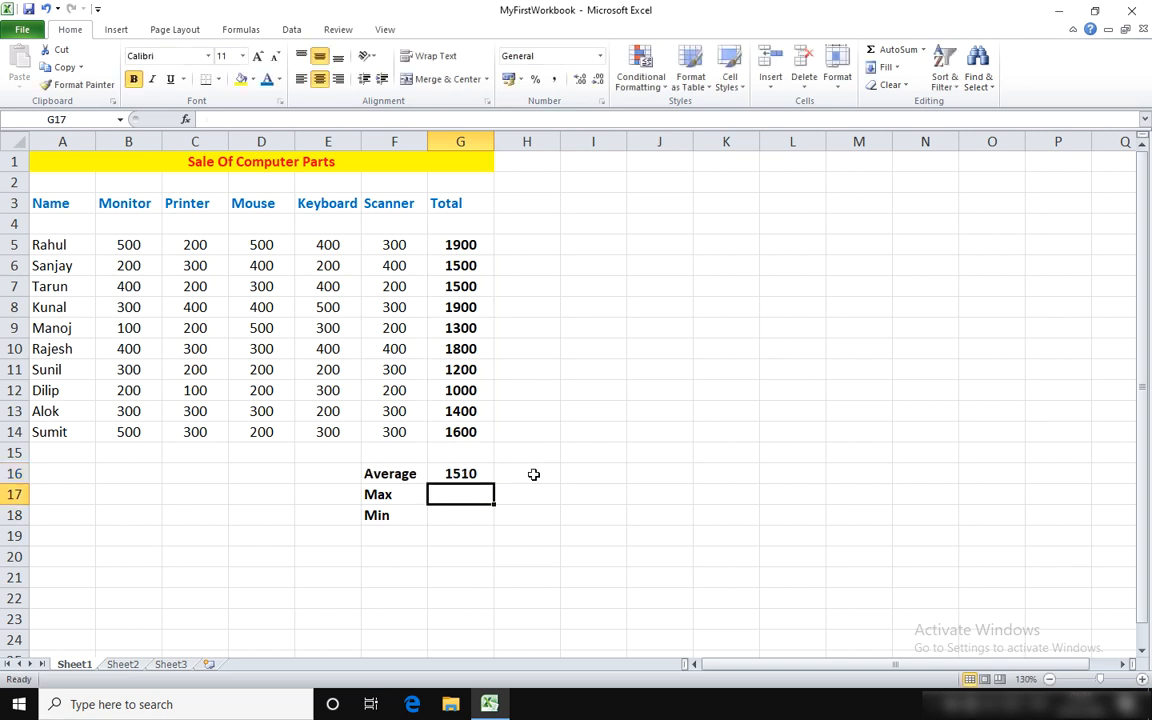
left_click(467, 473)
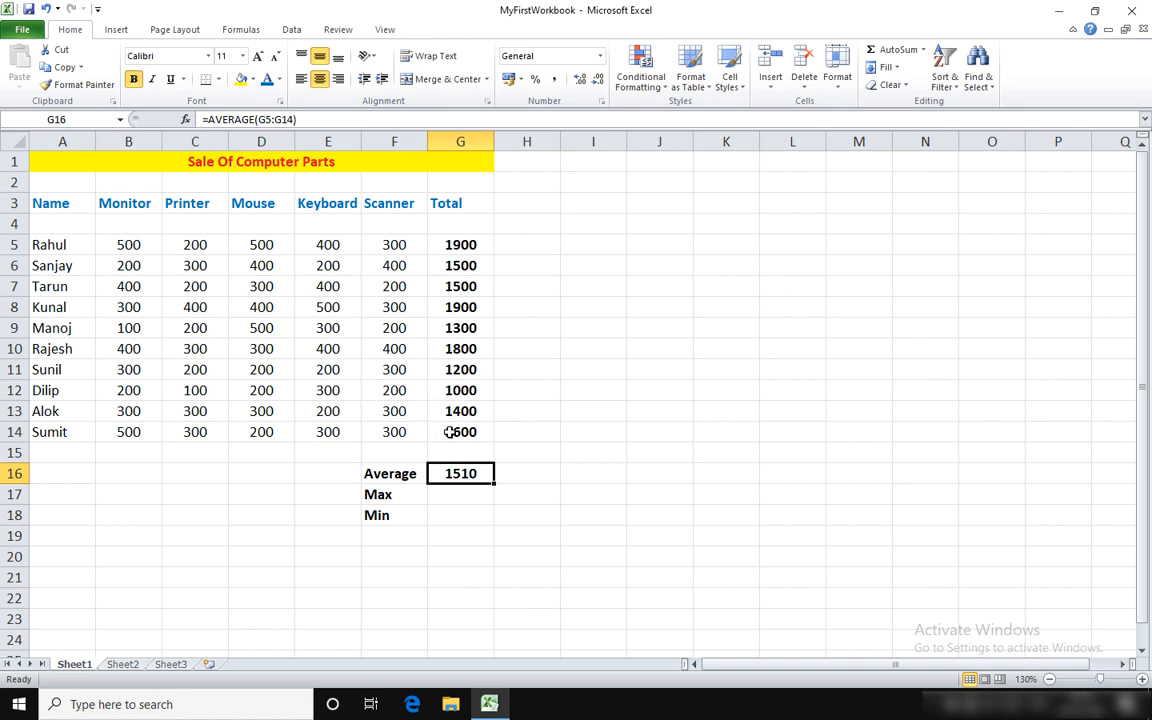
Step: Insert the MAX function in G17 through the function wizard, with G5:G14 as its Number1 argument
left_click(450, 497)
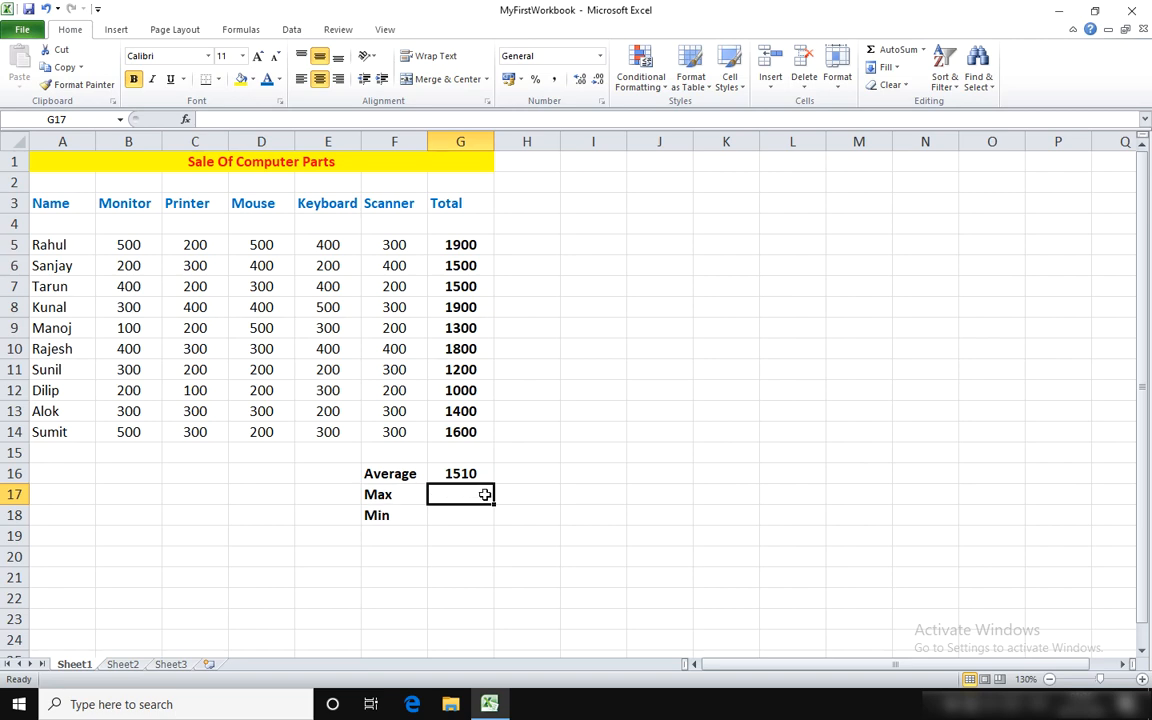
left_click(245, 33)
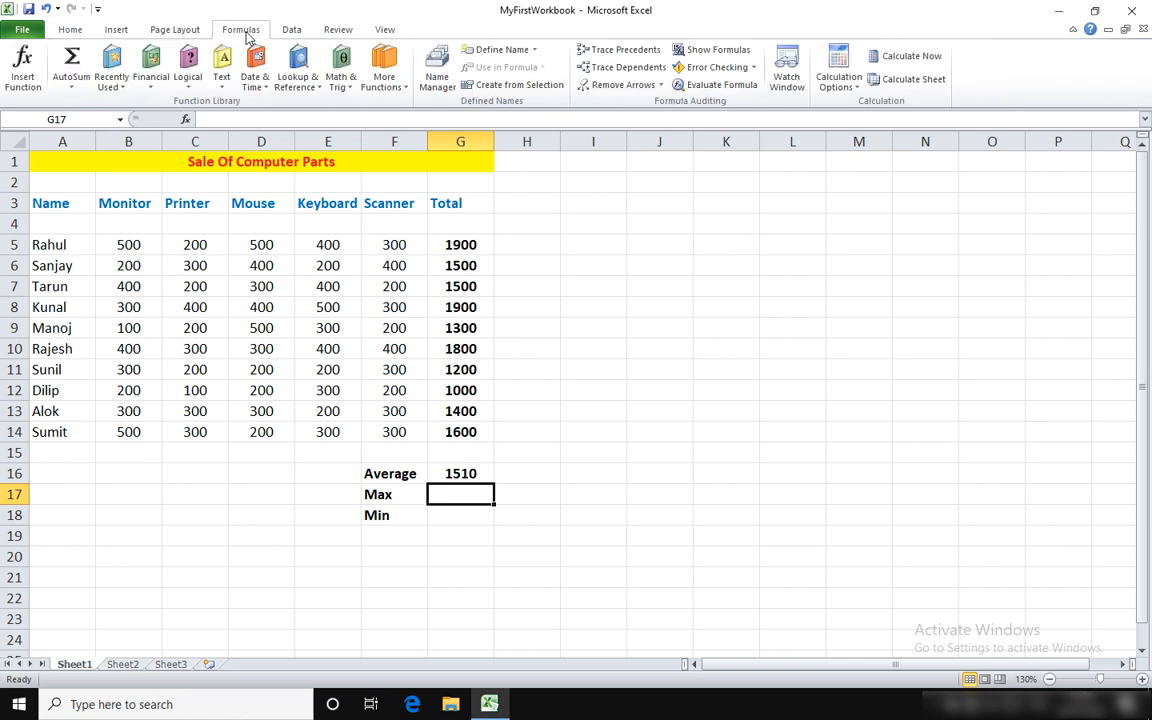
left_click(23, 68)
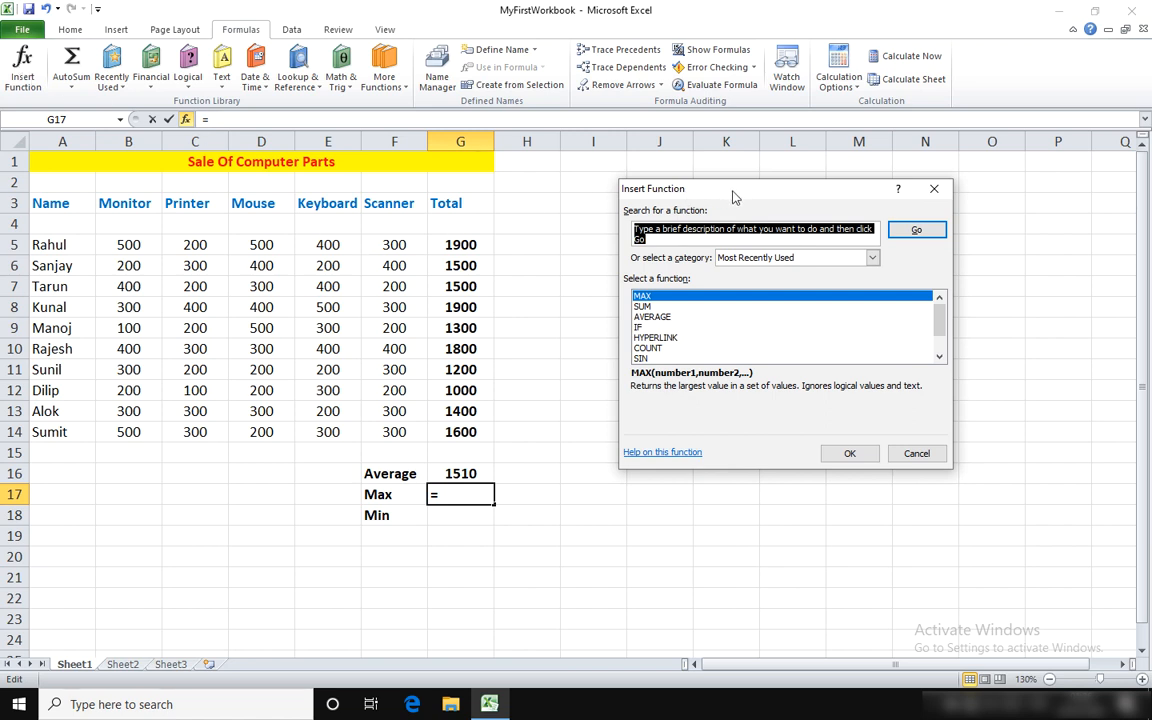
left_click(648, 298)
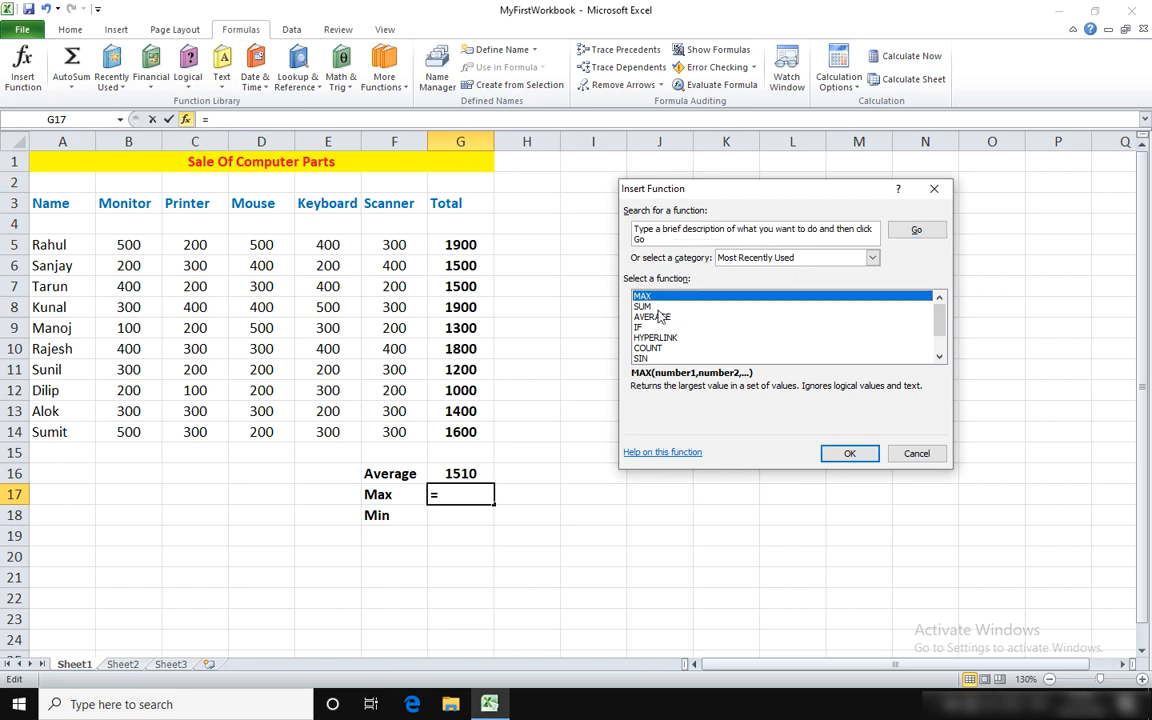
left_click(850, 453)
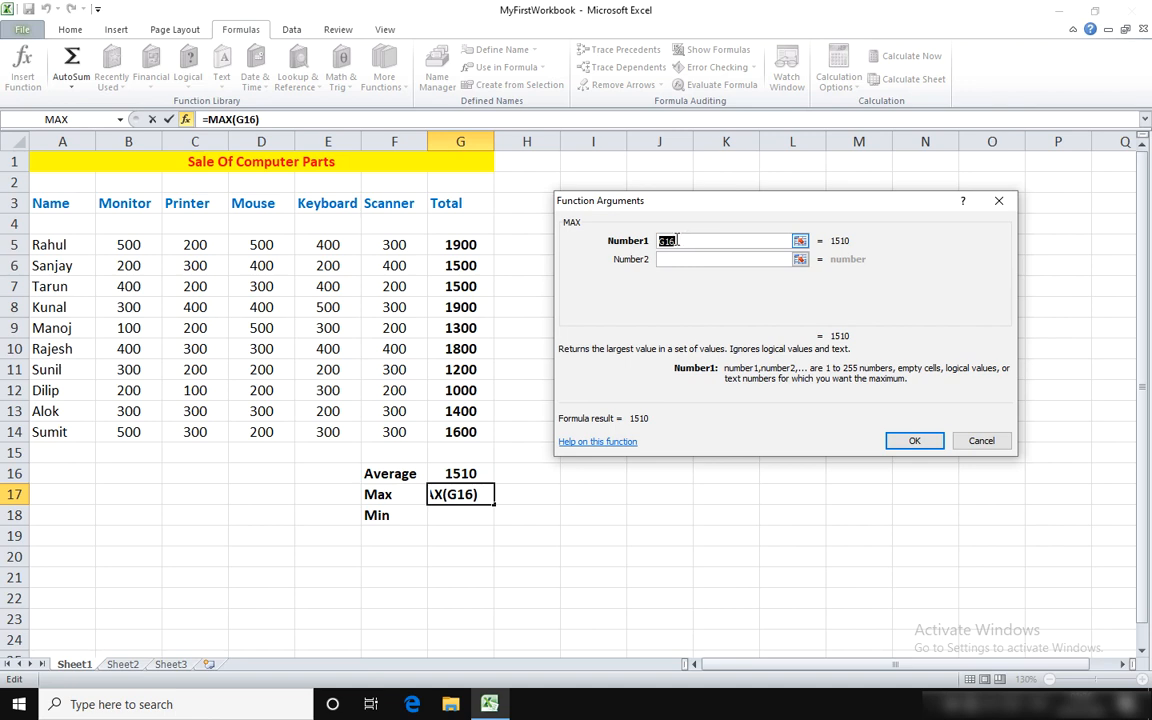
left_click(459, 244)
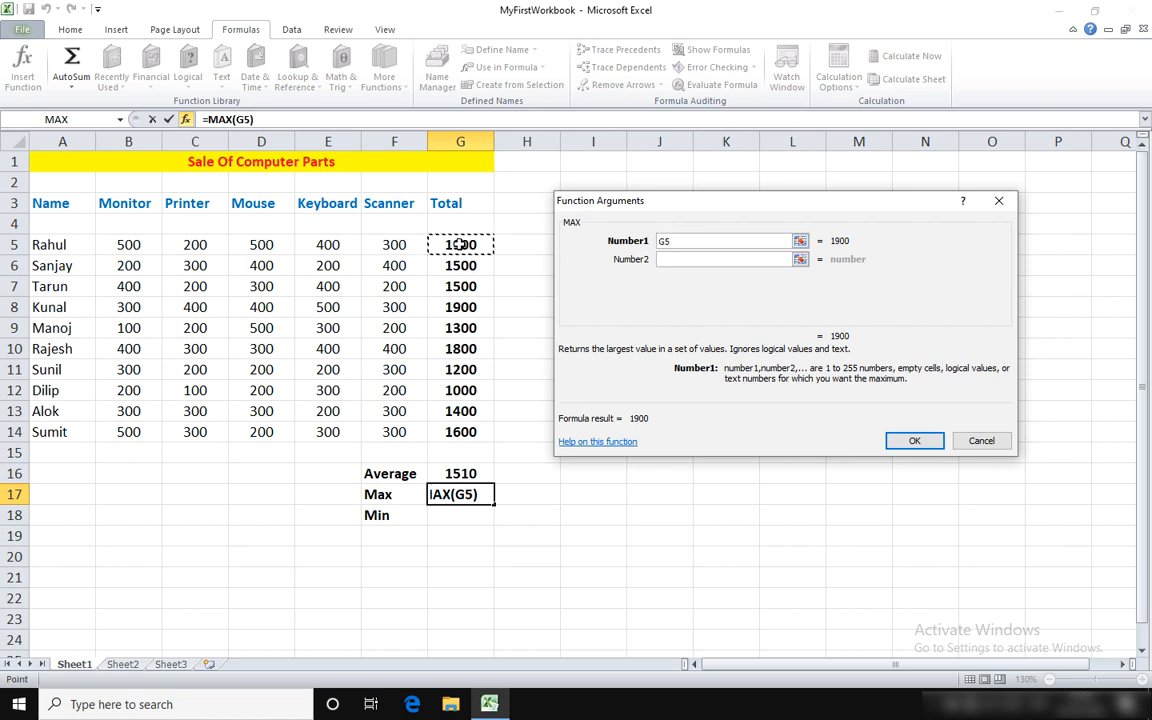
left_click_drag(459, 244, 470, 428)
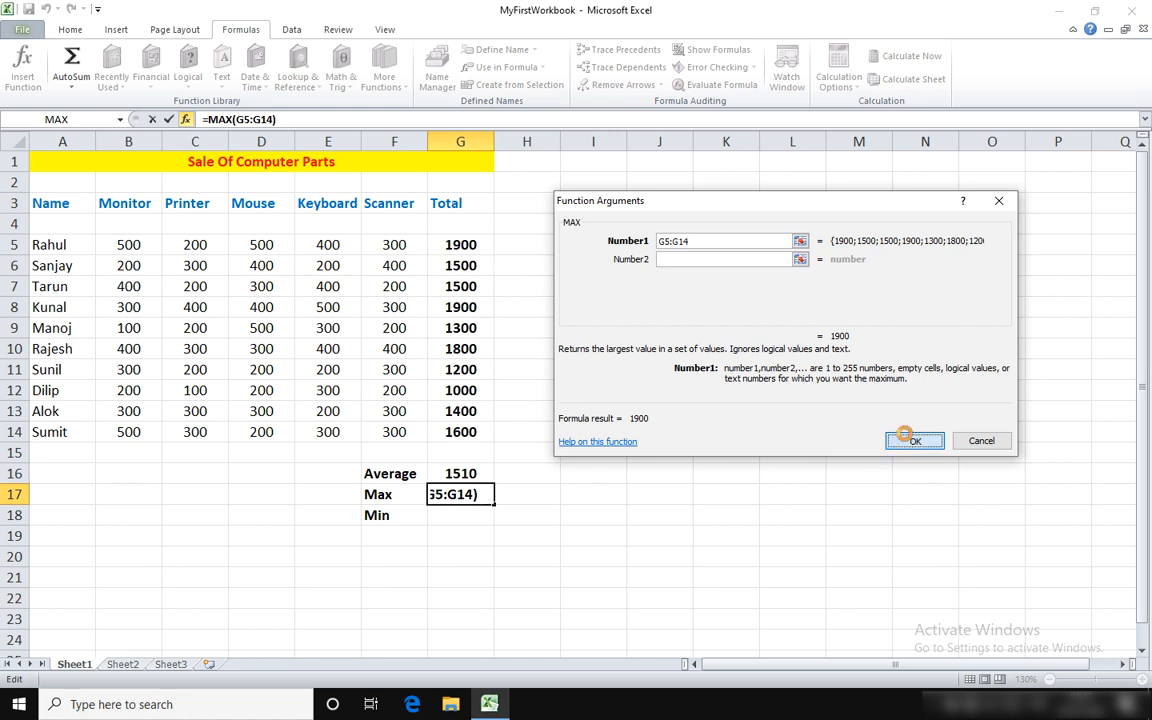
left_click(911, 441)
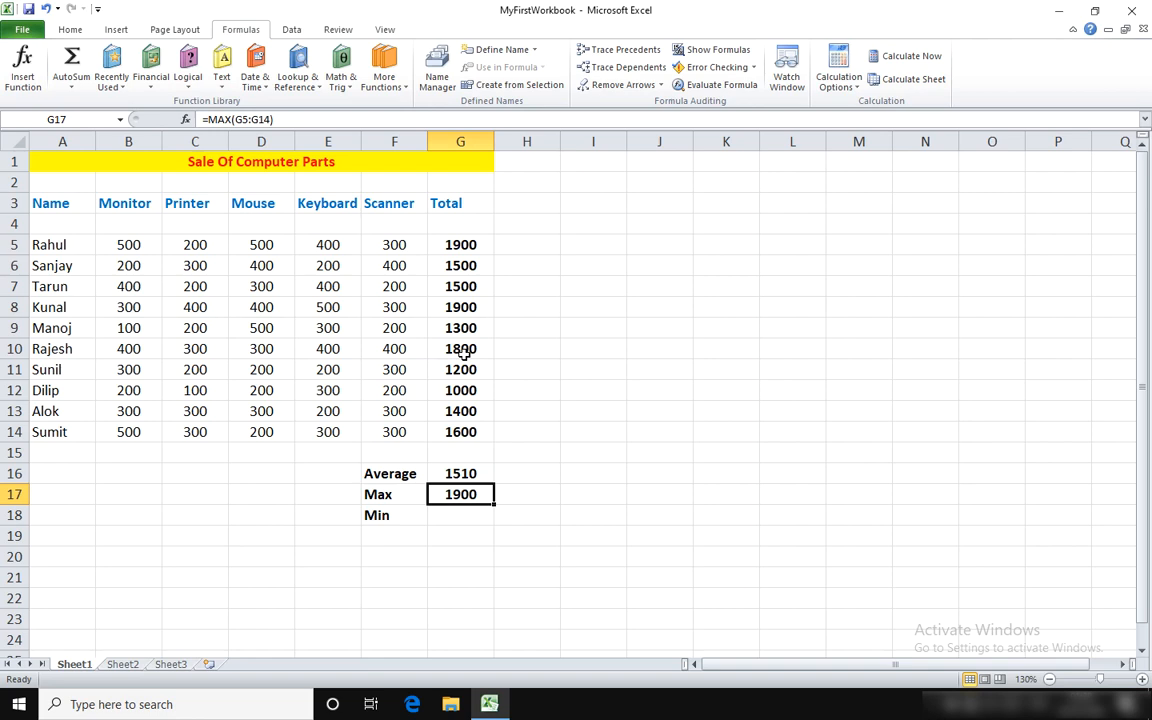
Step: Insert the AutoSum Min function in G18 and set its range to G5:G14
left_click(468, 518)
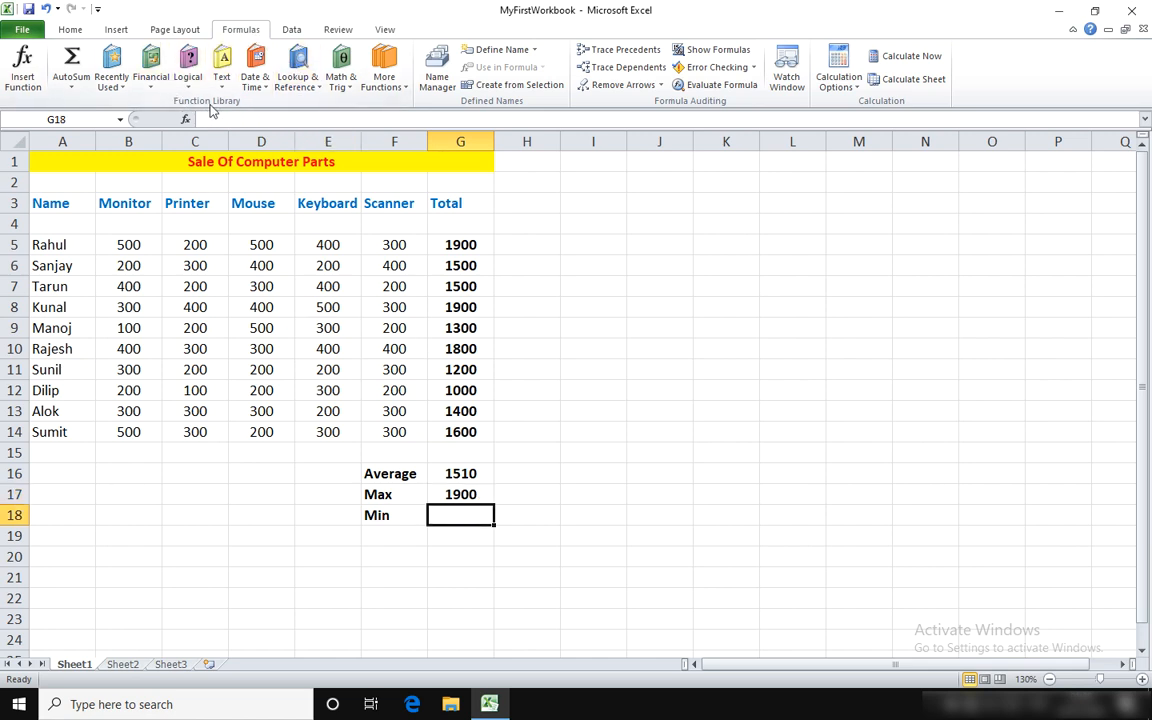
left_click(71, 93)
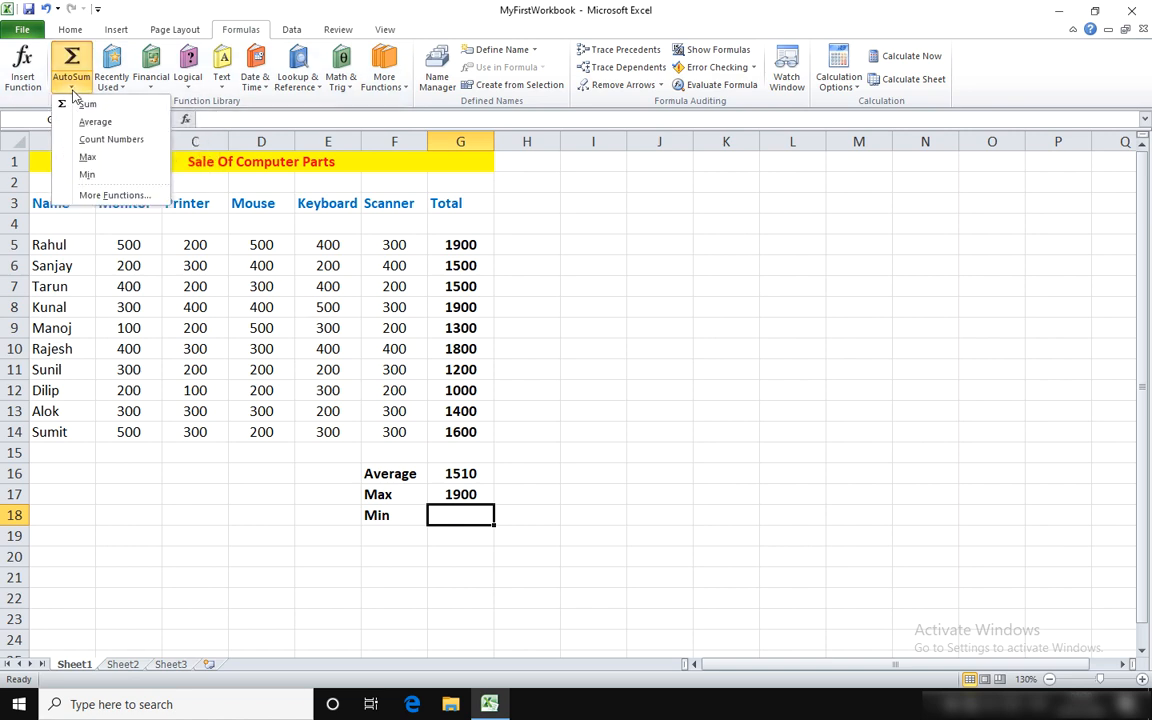
left_click(116, 177)
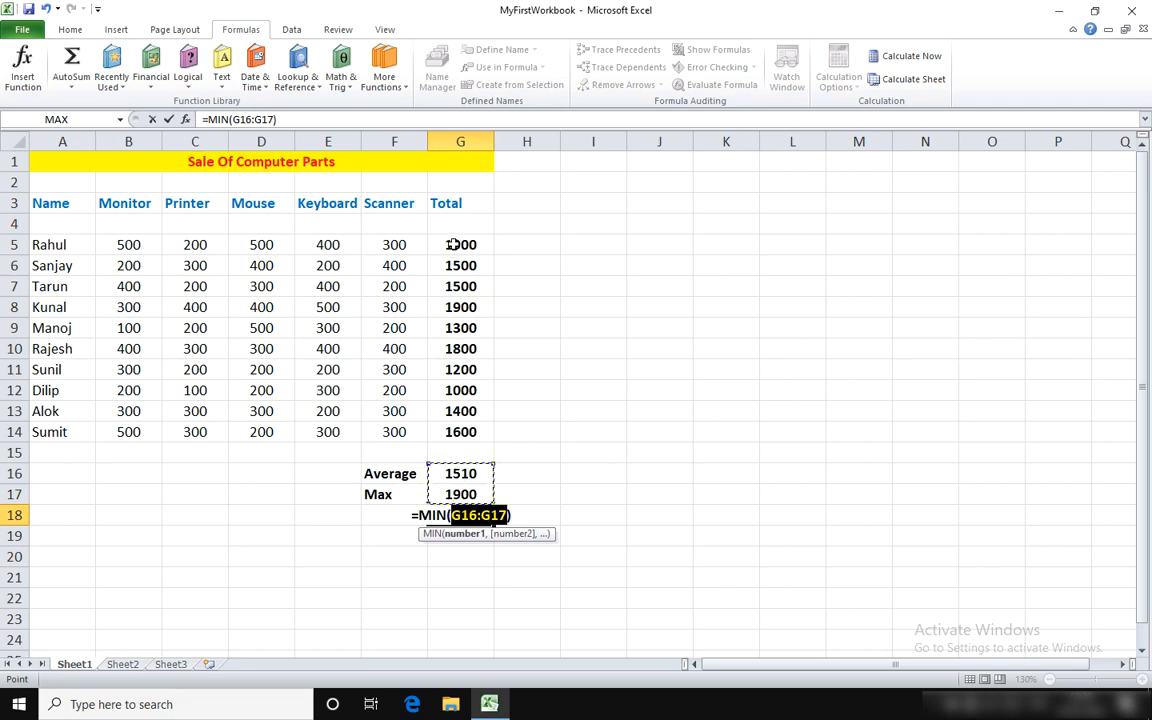
left_click_drag(453, 244, 456, 424)
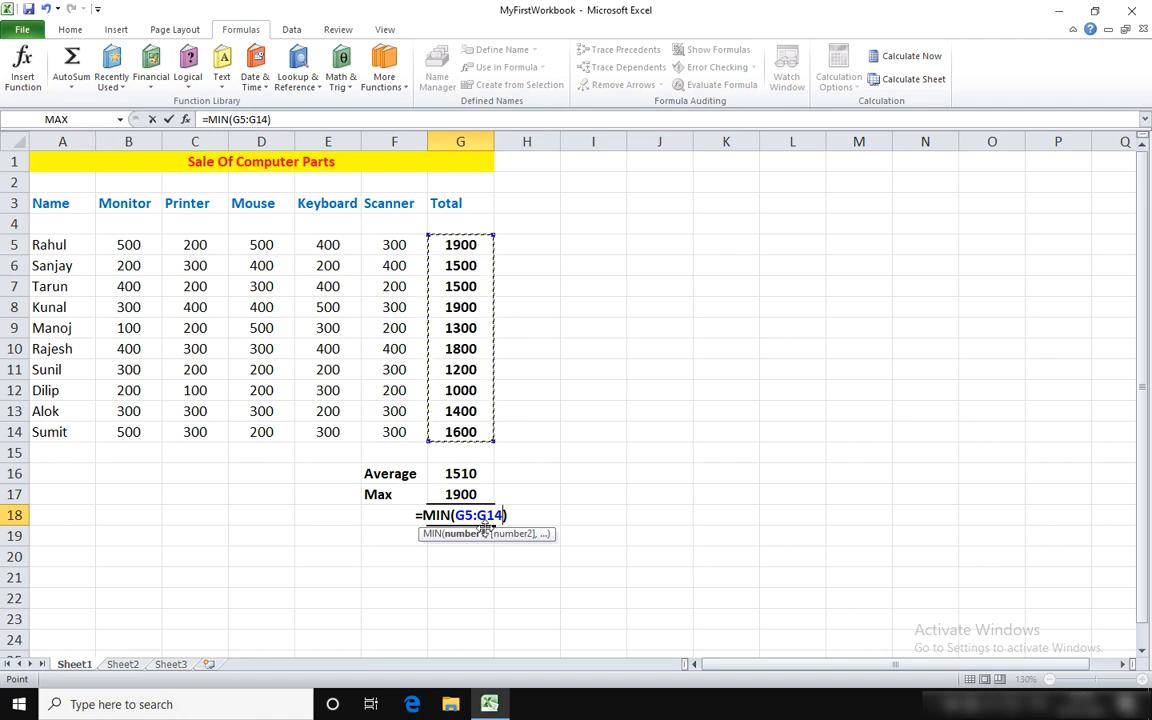
key("Return")
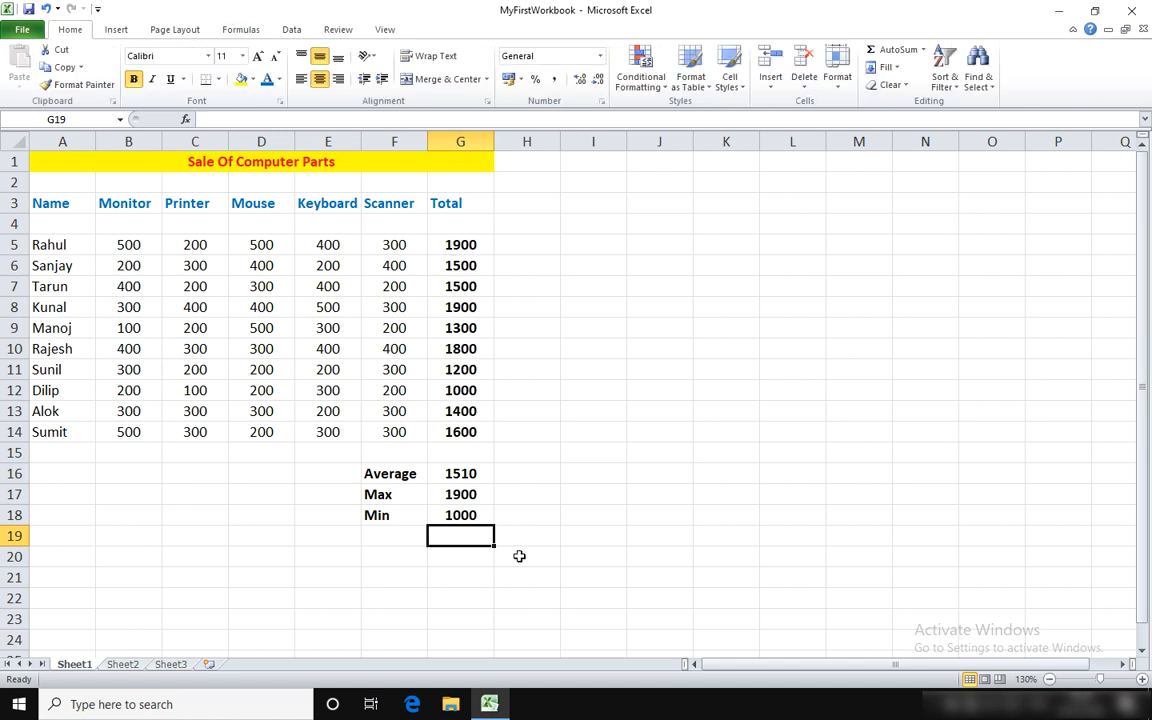
Step: On Sheet2, start the PMT function from the Financial category in B4 beside the Monthly Payment label
left_click(123, 665)
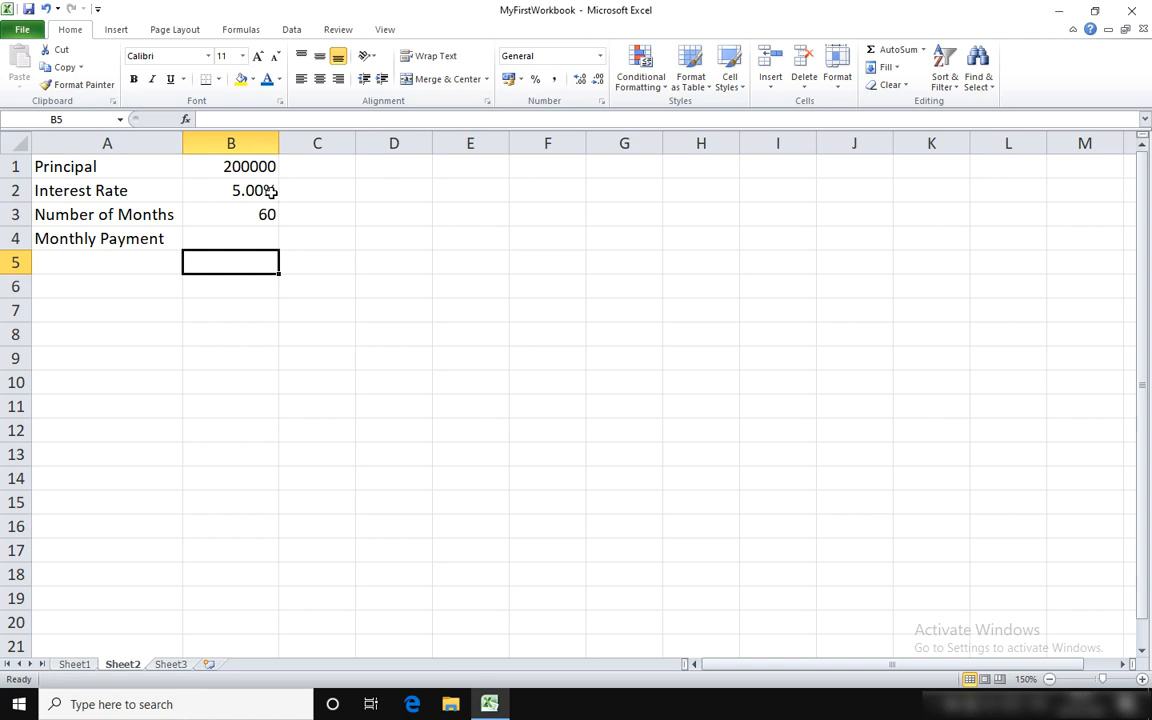
left_click(249, 190)
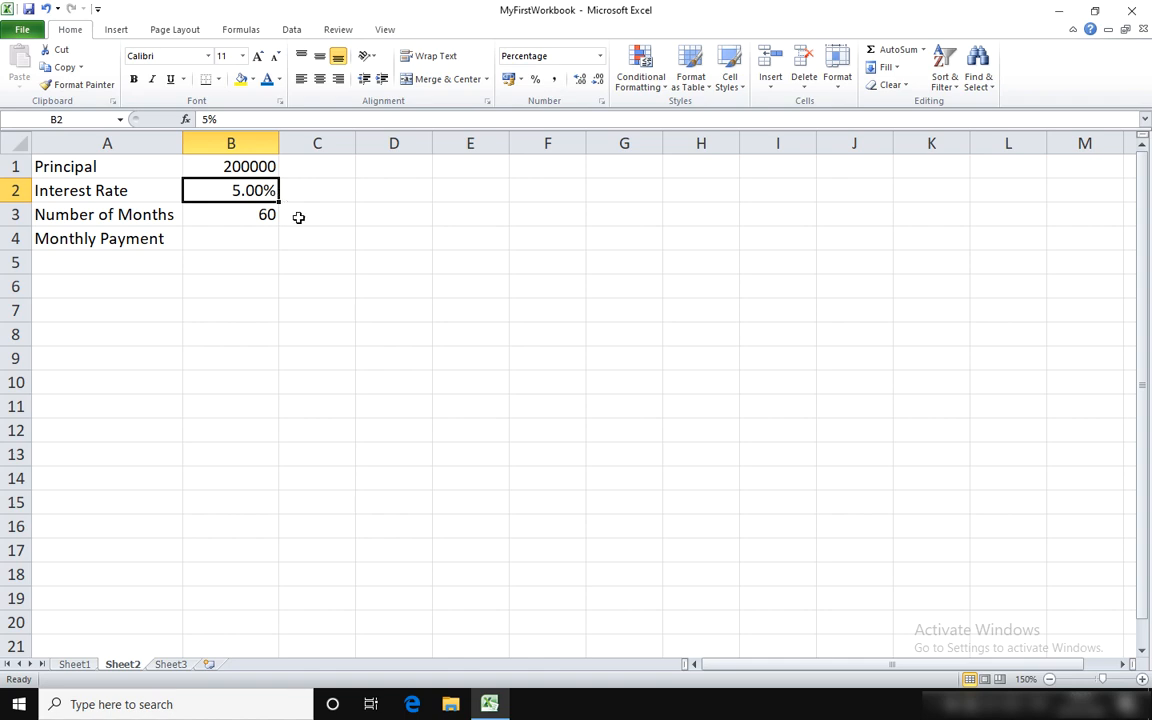
left_click(236, 216)
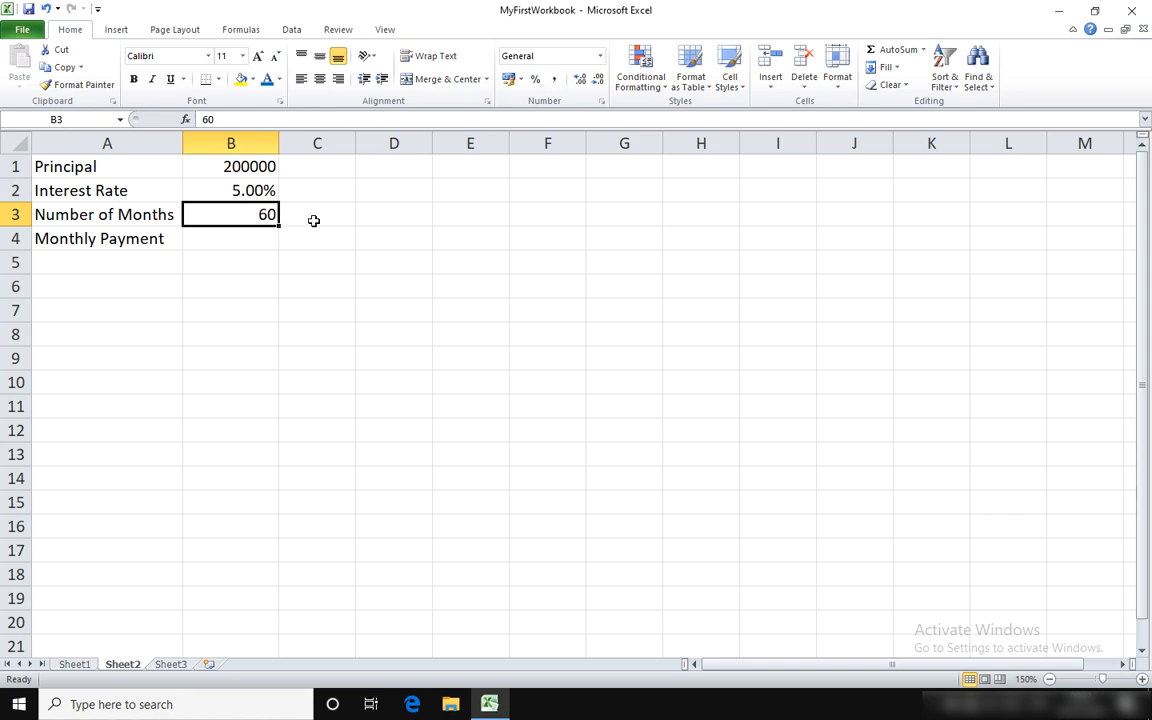
left_click(223, 241)
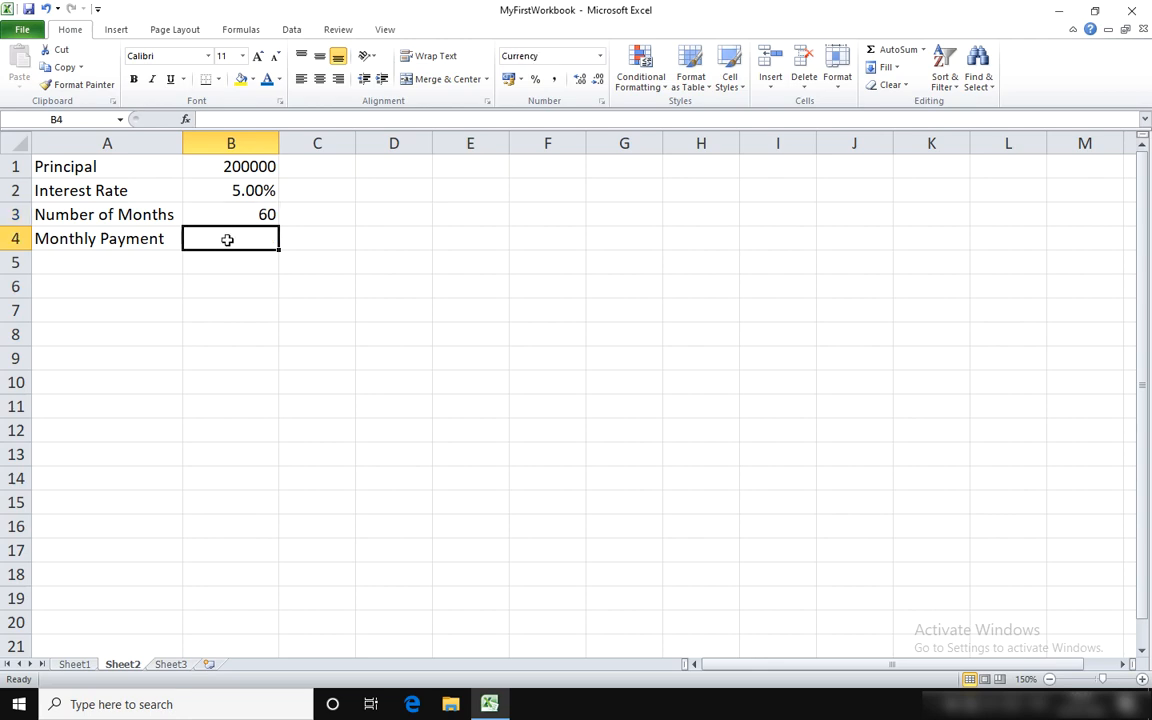
left_click(186, 120)
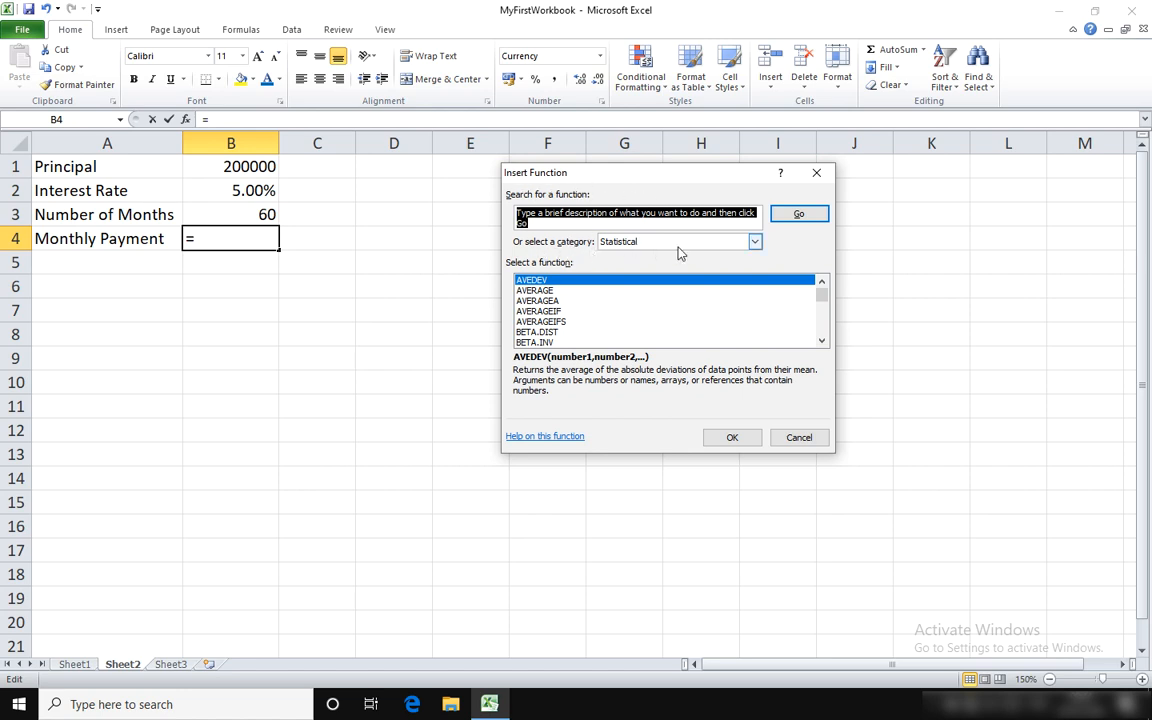
left_click(755, 243)
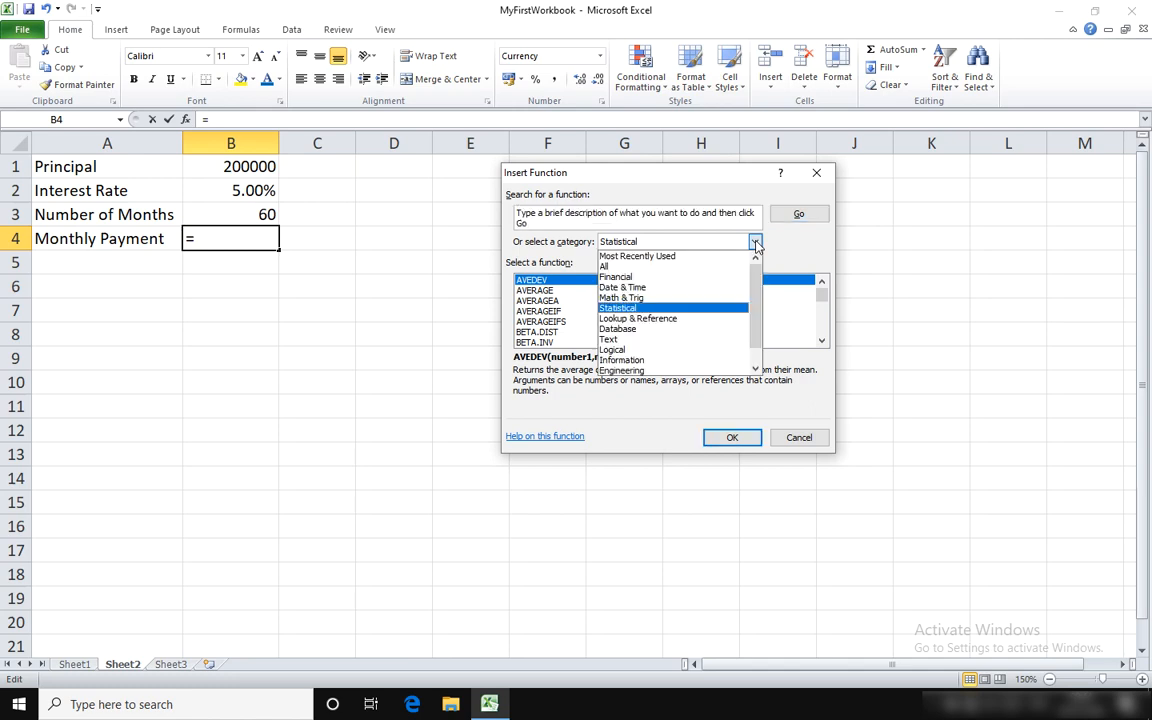
left_click(652, 279)
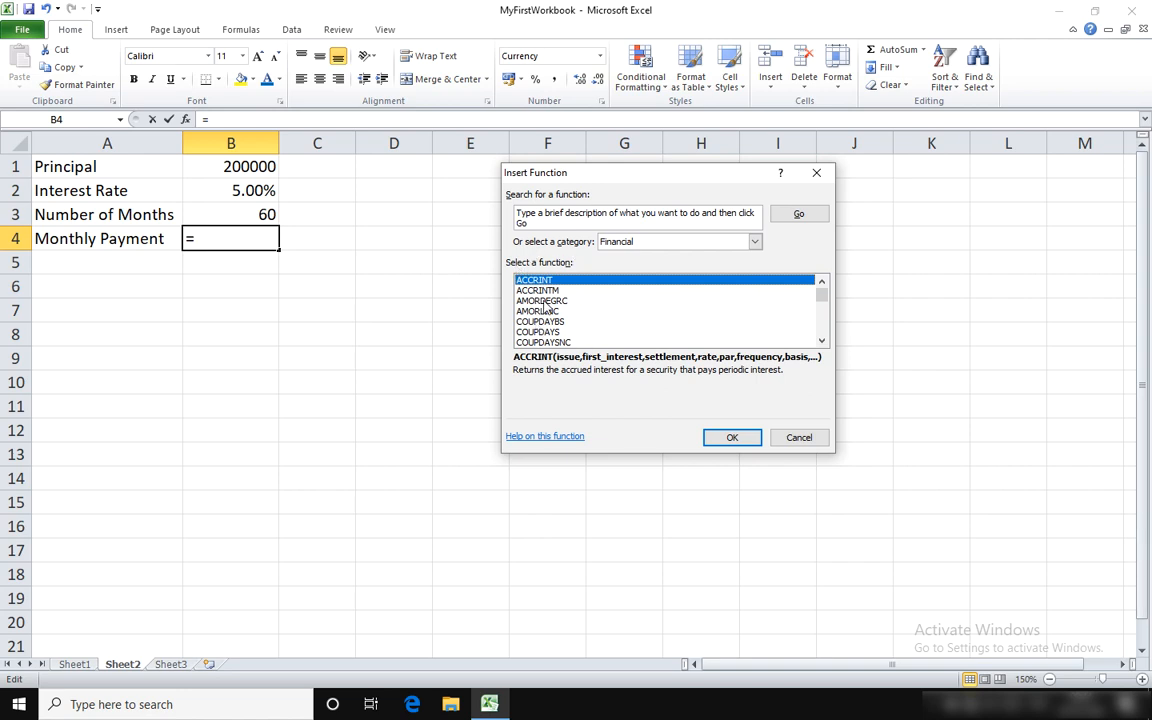
key("p")
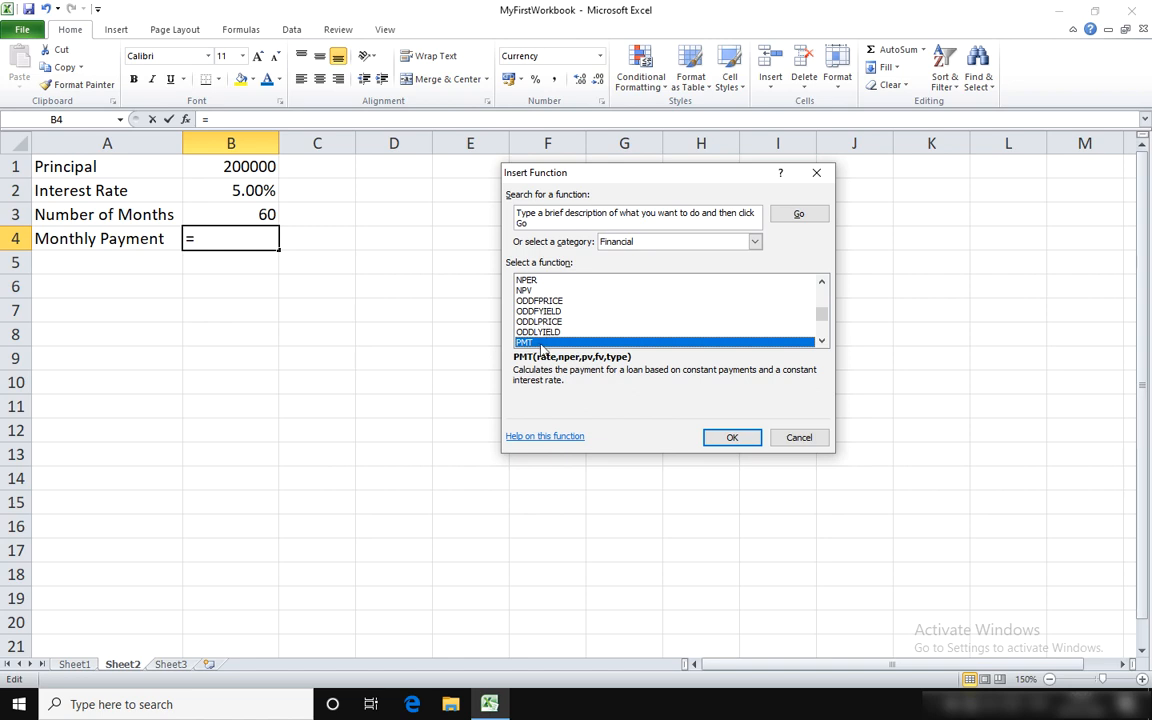
left_click(733, 438)
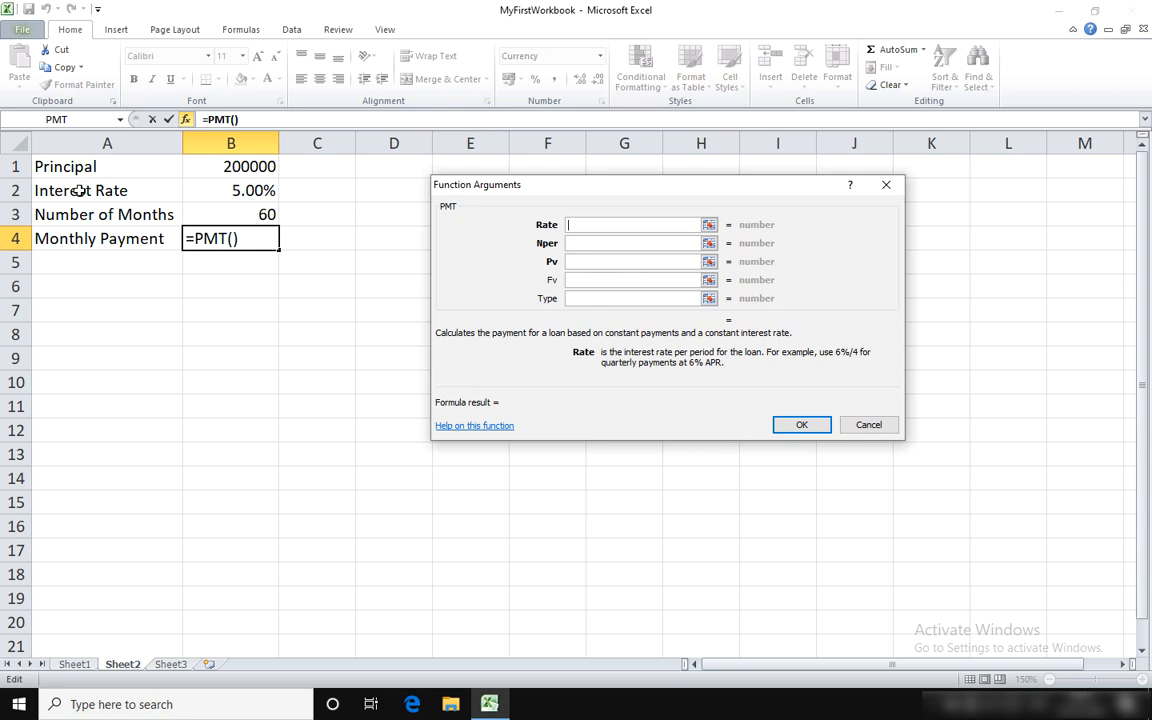
Step: Set the PMT function's Rate argument to B2/12 to use the interest rate per month
left_click(219, 190)
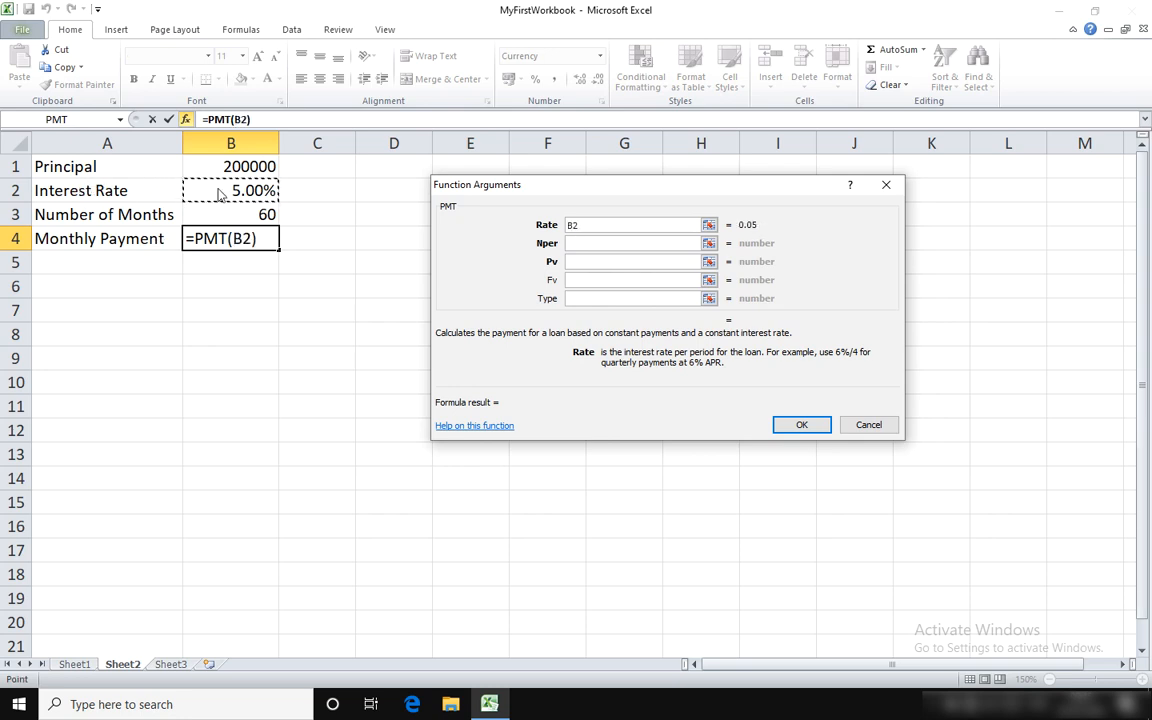
type("/")
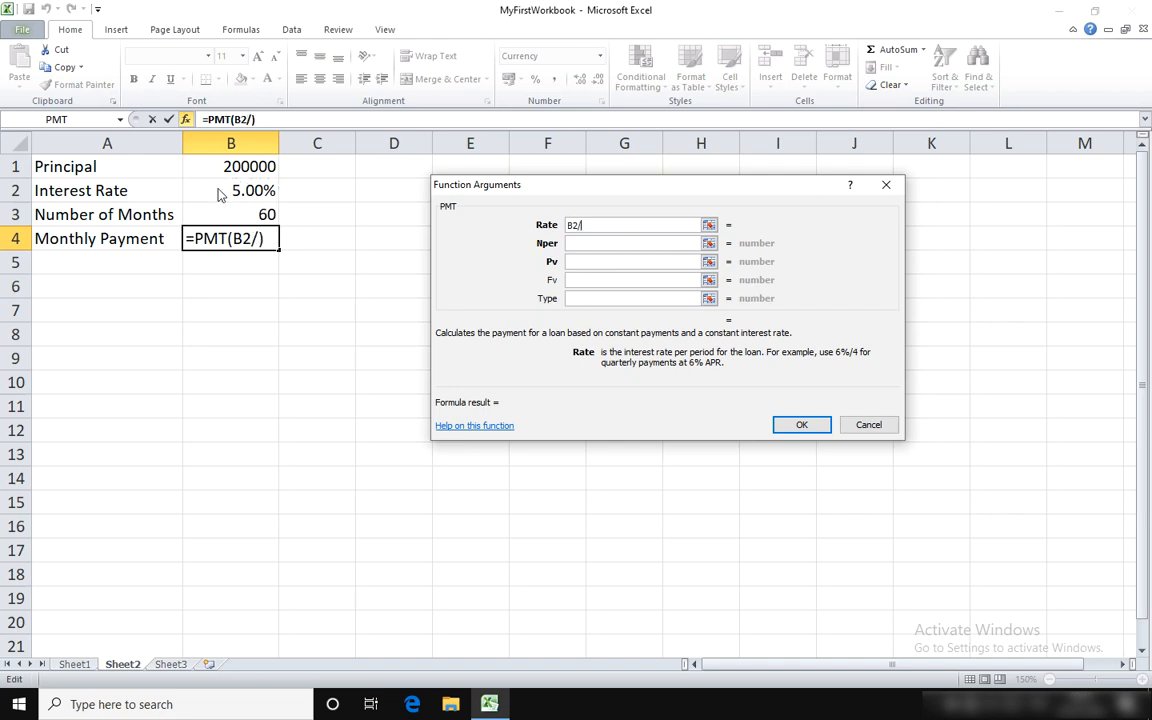
type("12")
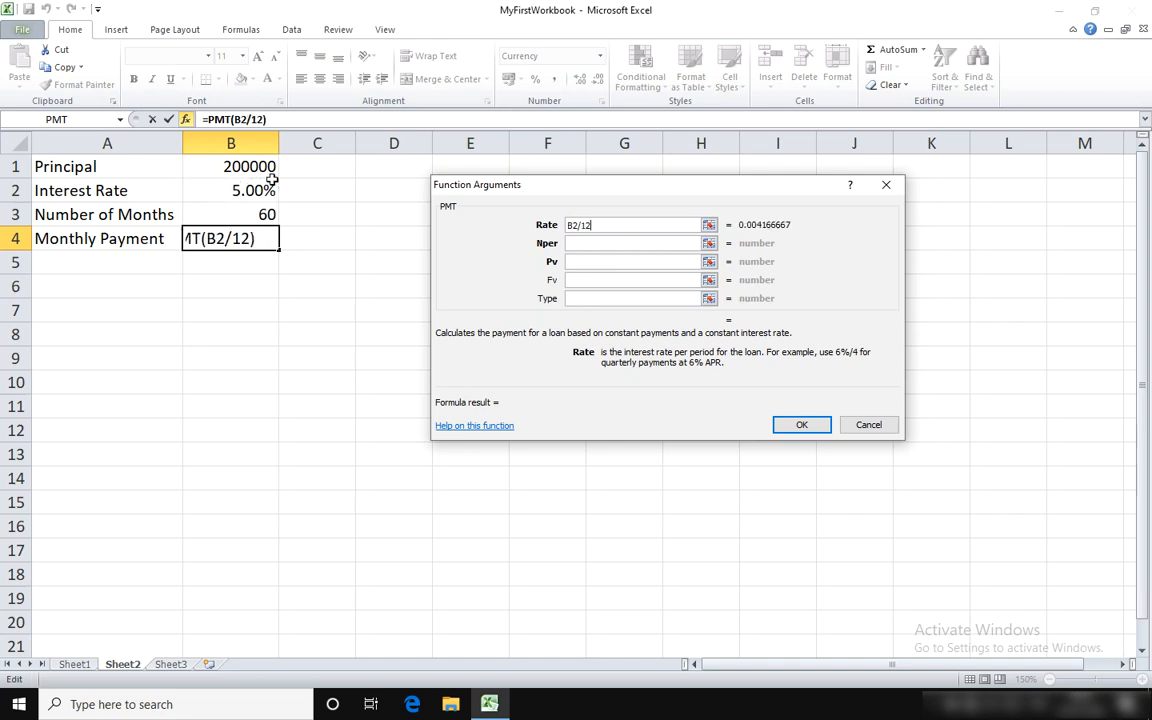
Step: Set the PMT function's Nper argument to B3 and Pv to B1, and enter the formula in the cell
left_click(619, 241)
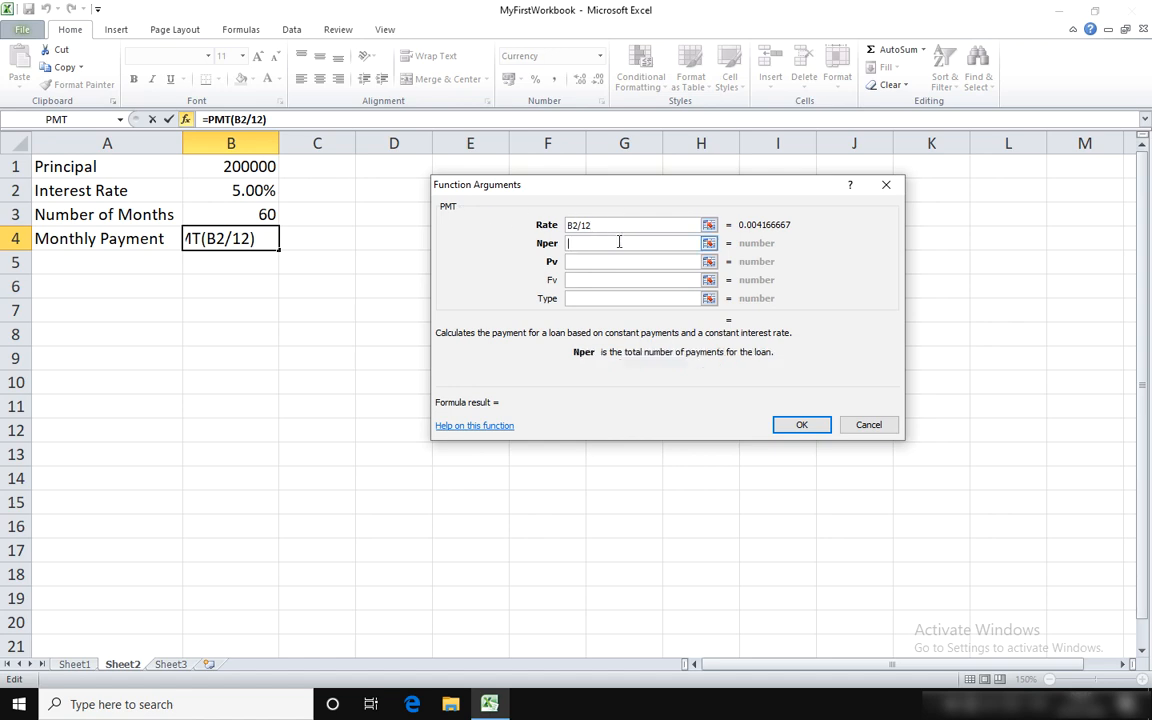
left_click(242, 213)
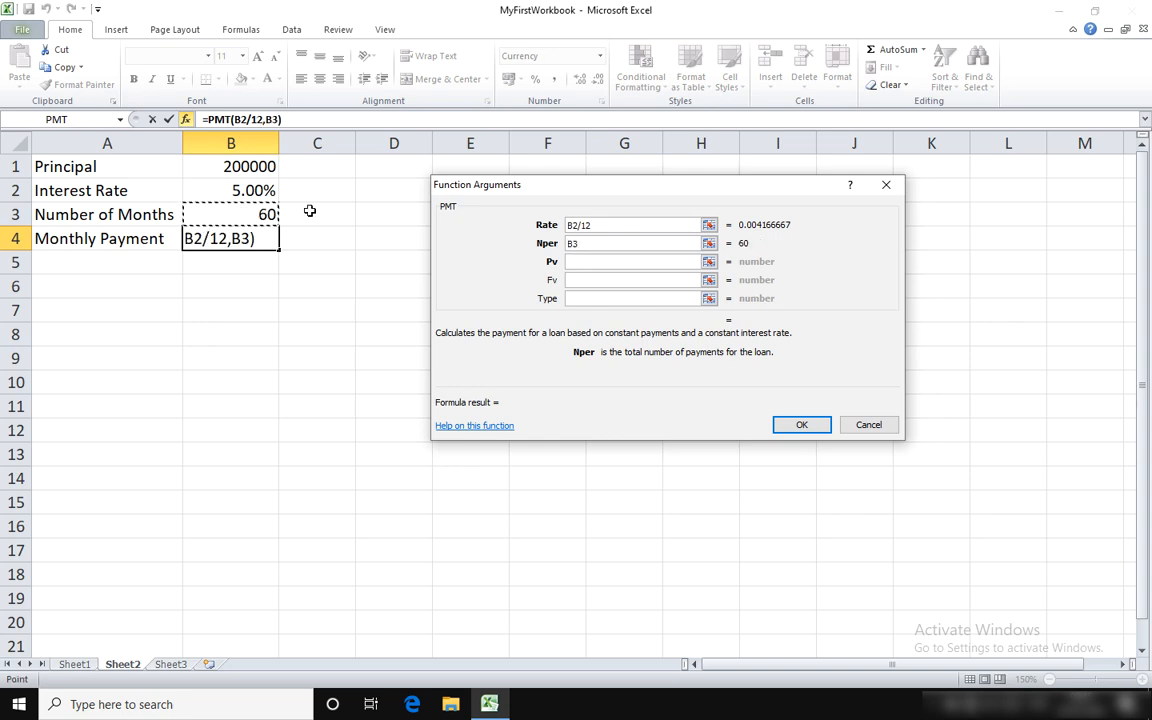
left_click(588, 243)
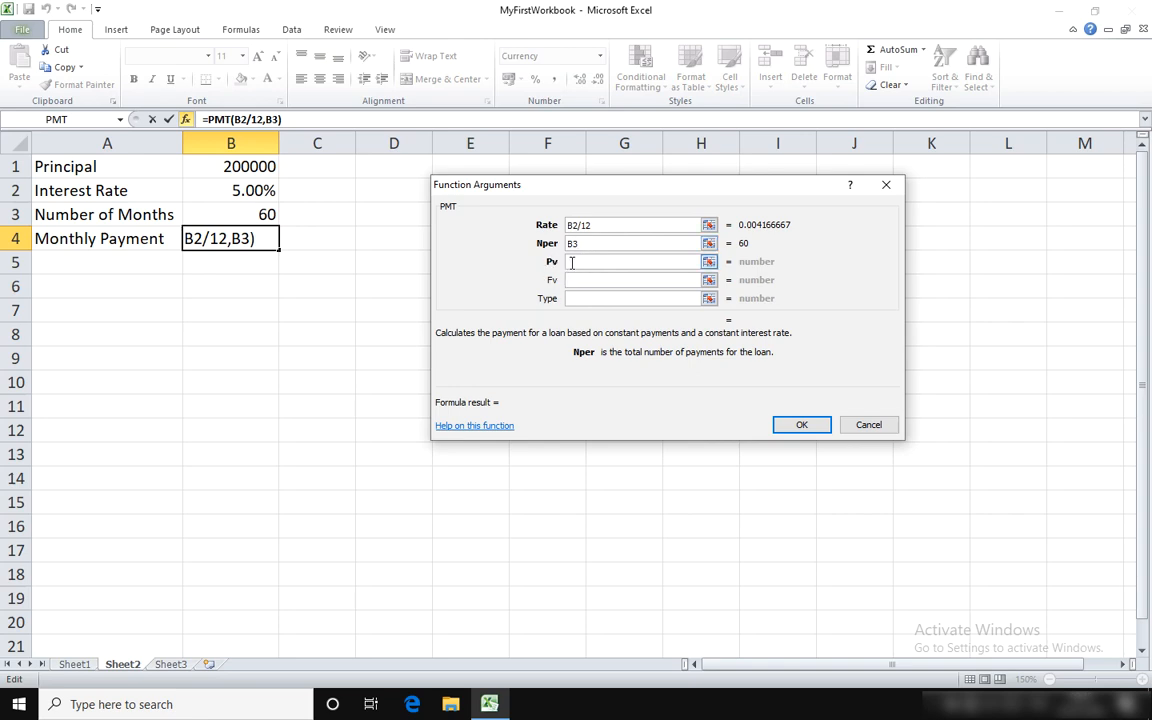
left_click(571, 262)
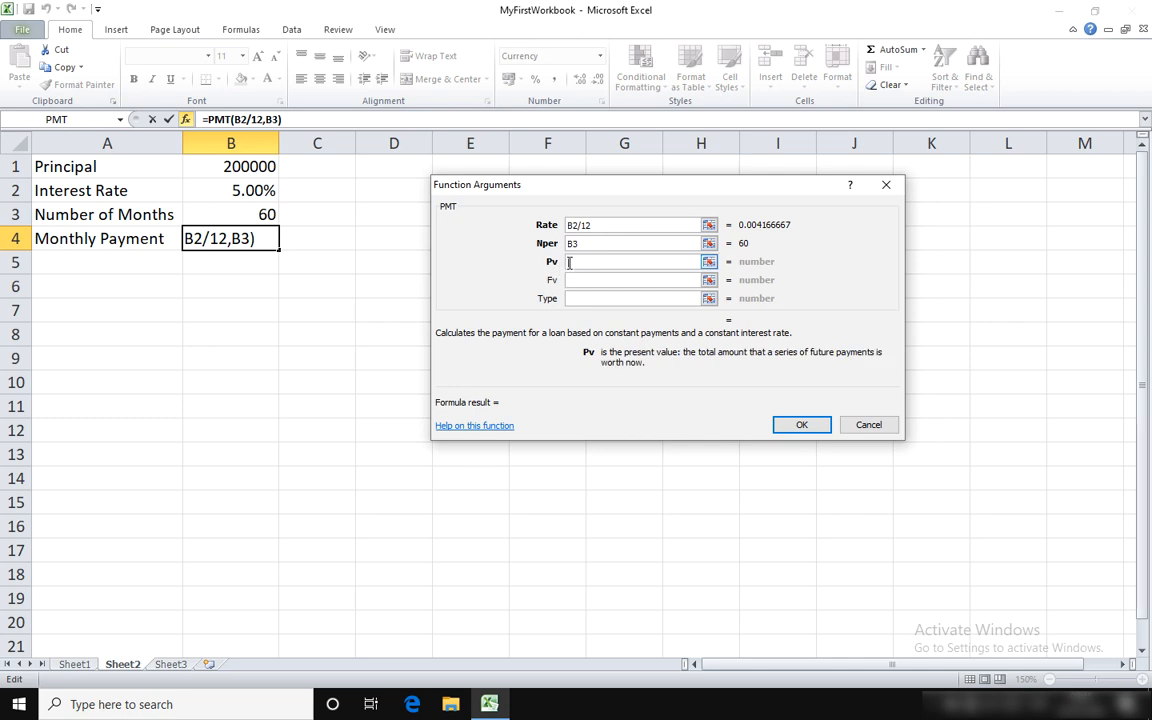
left_click(253, 168)
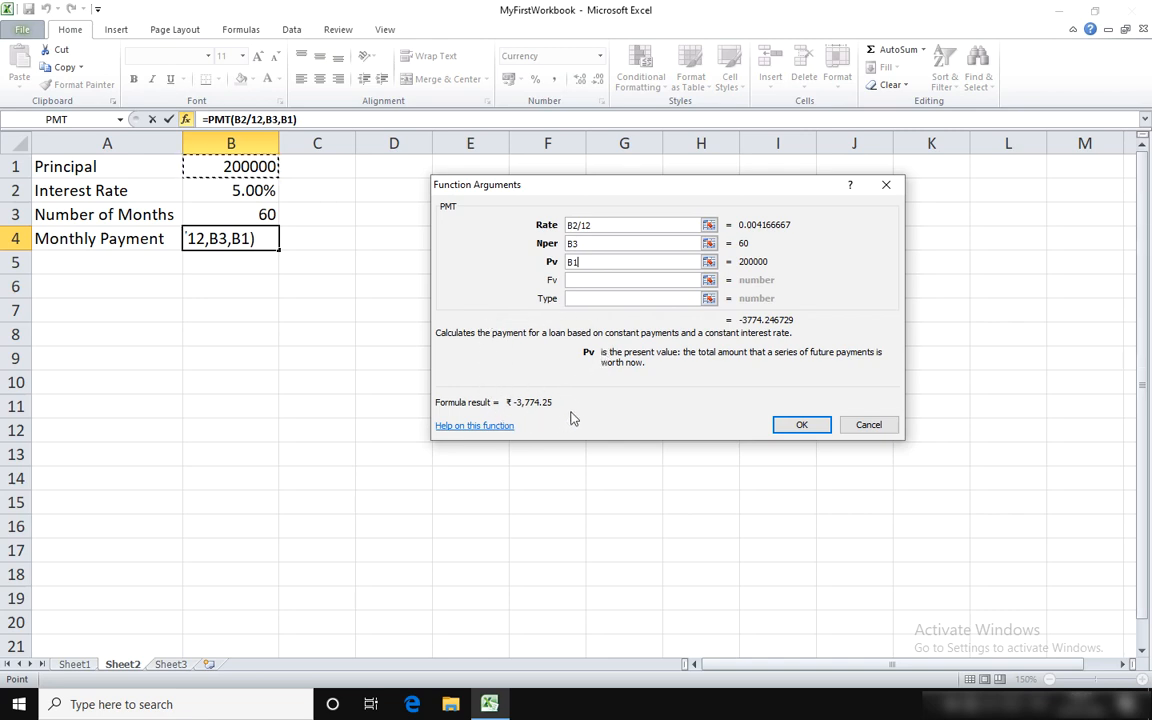
left_click(801, 424)
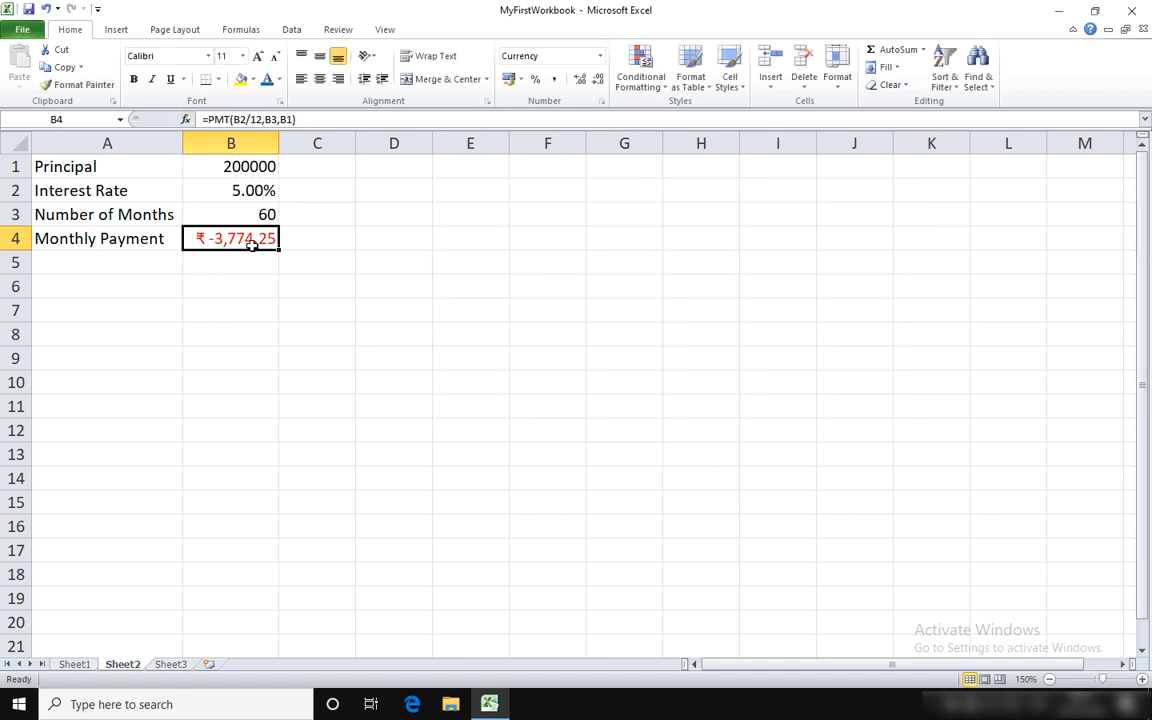